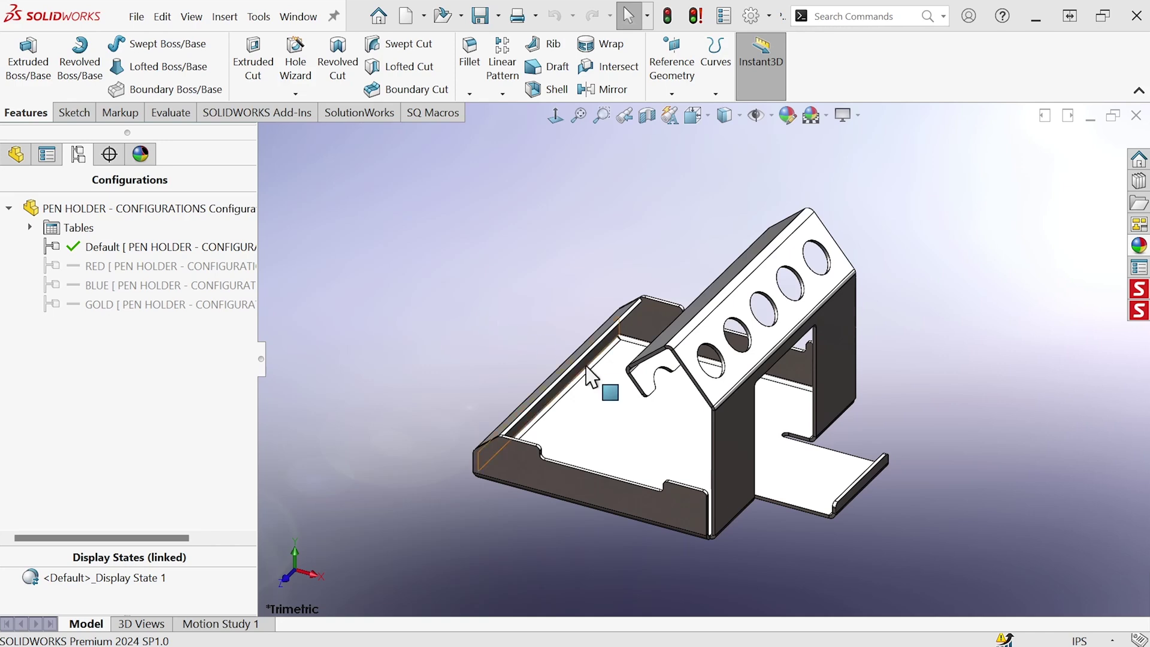
Cycle through the RED, BLUE and GOLD configurations to compare the pen holder's colours, and return to the Default configuration.
{"action": "double_click", "coordinate": [55, 273]}
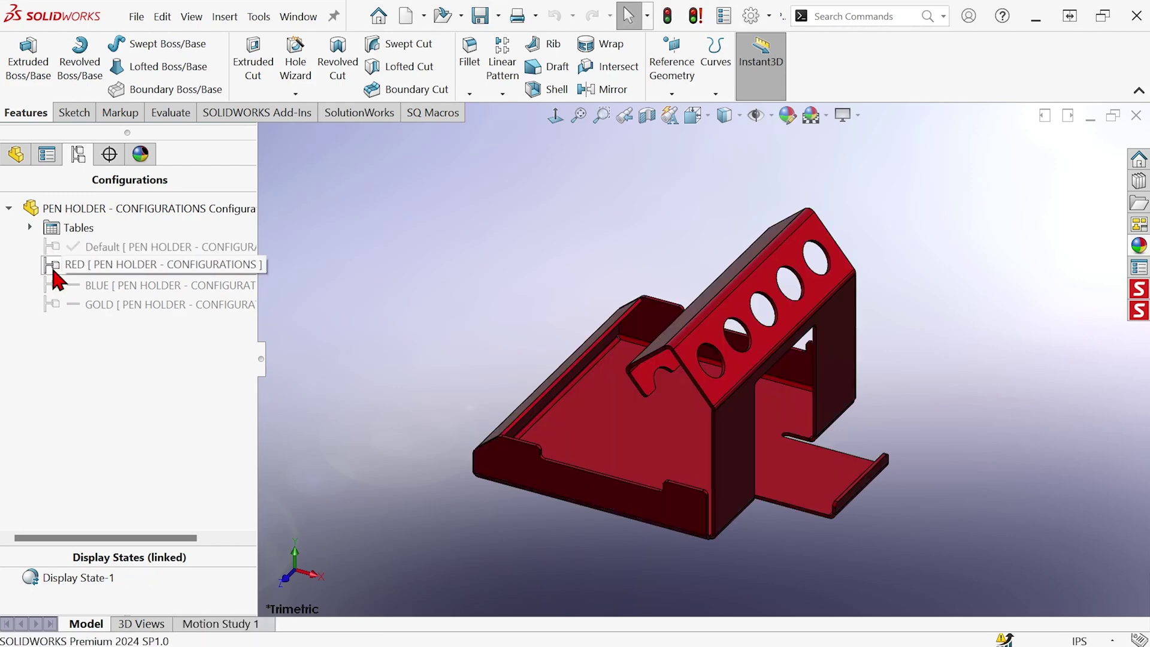
{"action": "double_click", "coordinate": [52, 287]}
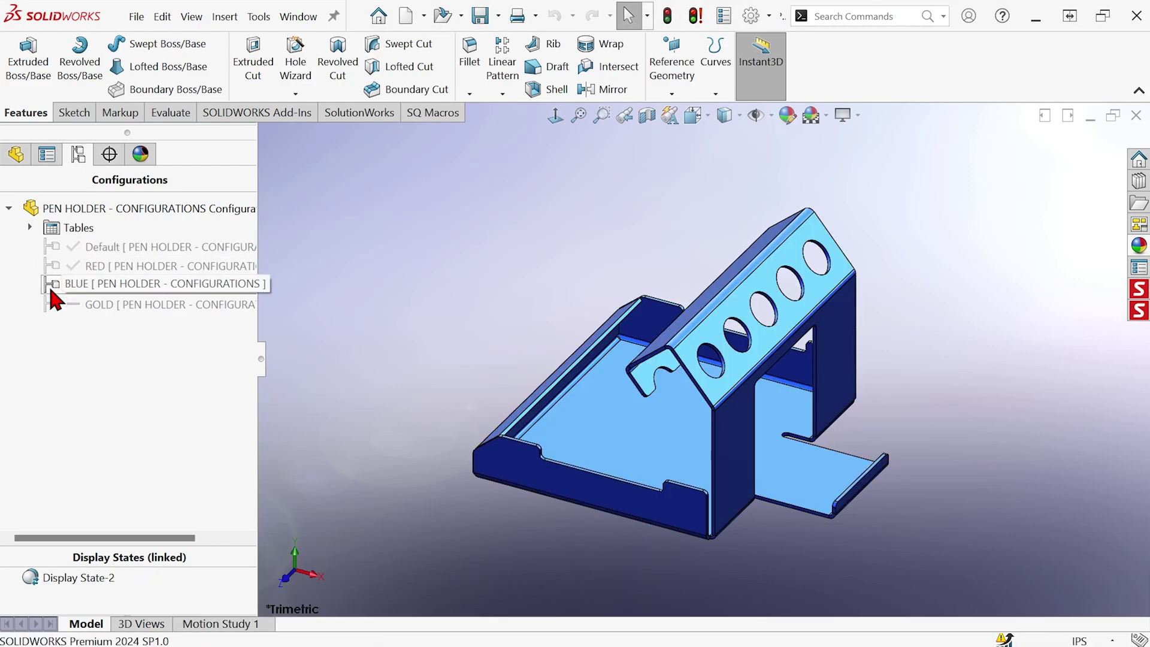
{"action": "double_click", "coordinate": [53, 305]}
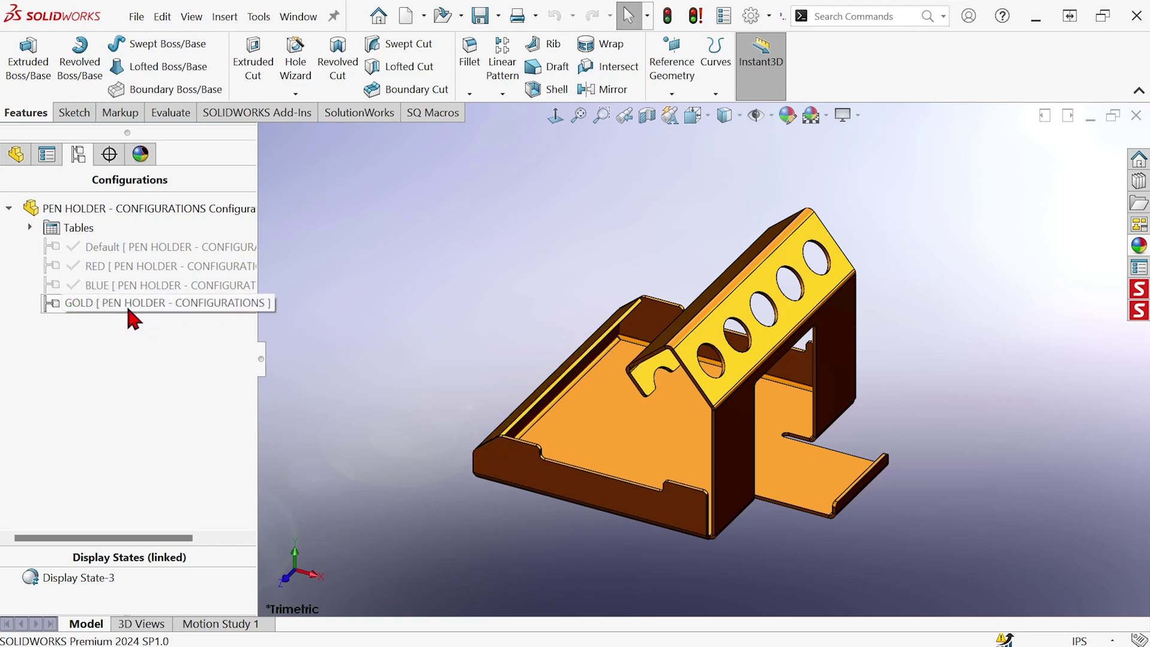
{"action": "double_click", "coordinate": [98, 307]}
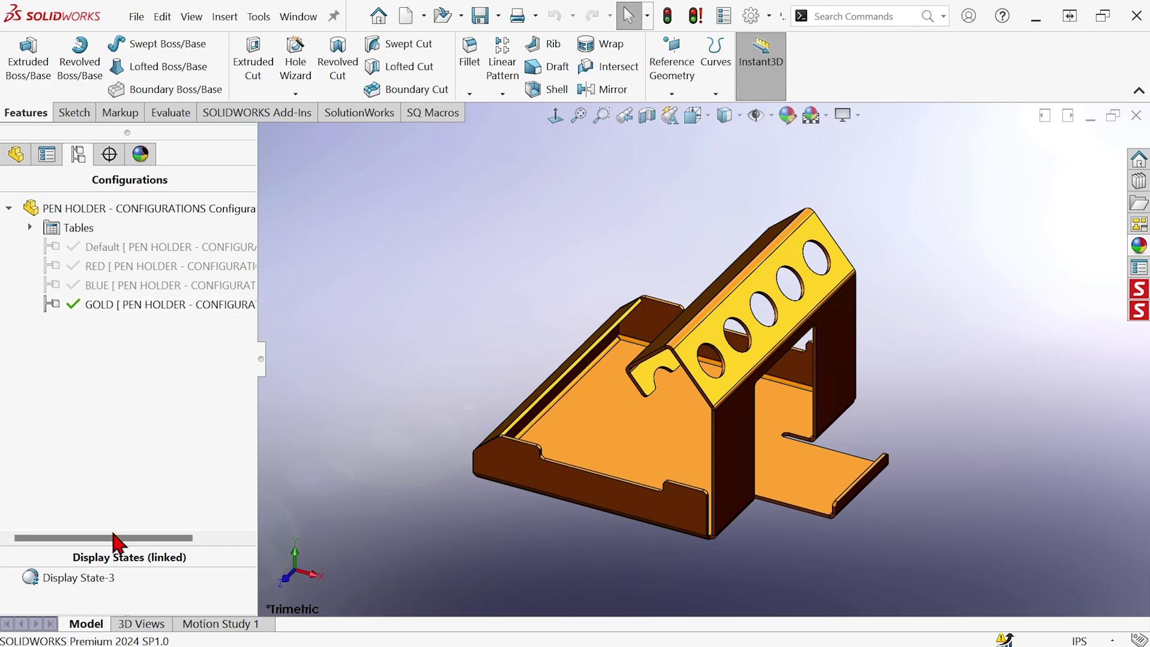
{"action": "double_click", "coordinate": [58, 288]}
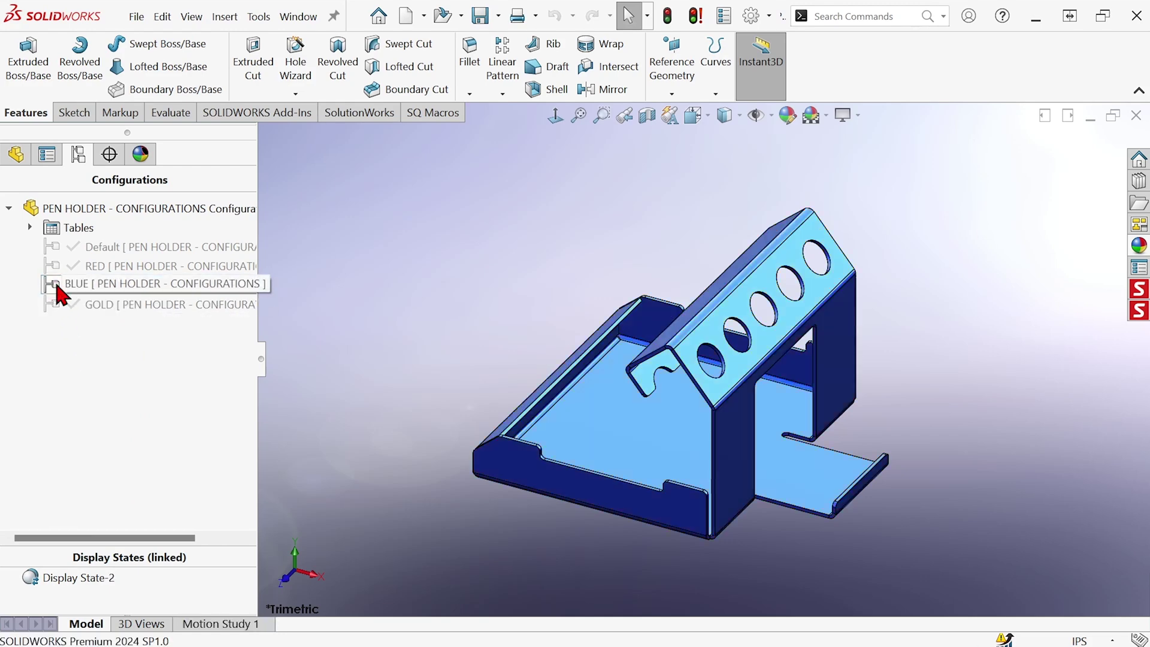
{"action": "double_click", "coordinate": [55, 274]}
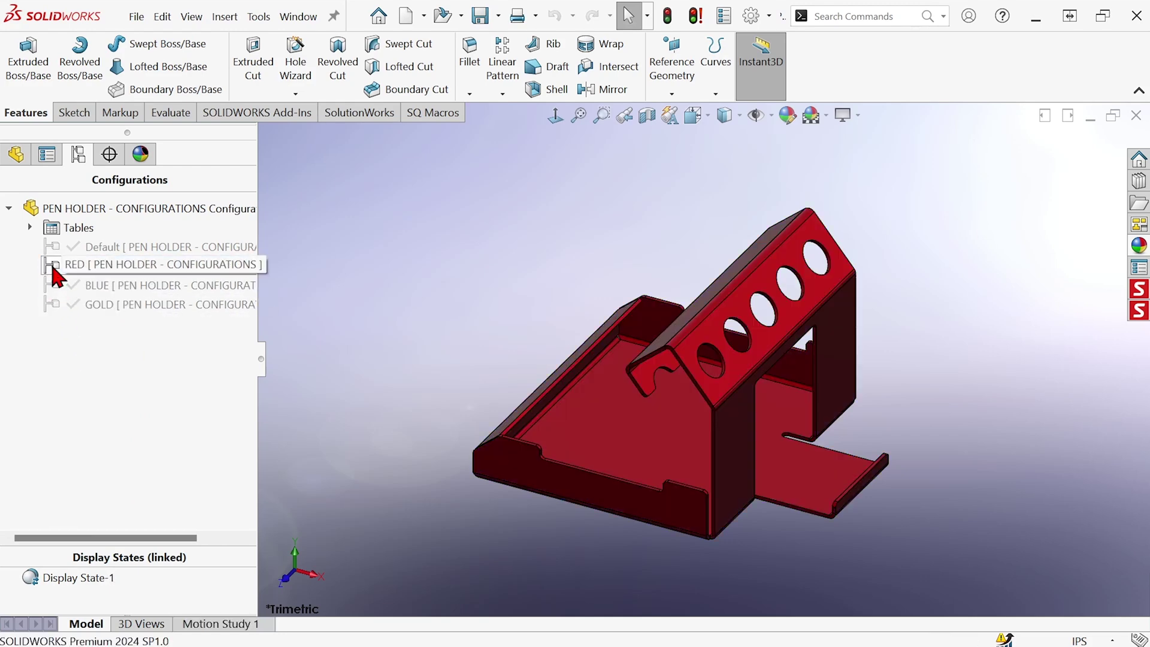
{"action": "double_click", "coordinate": [57, 255]}
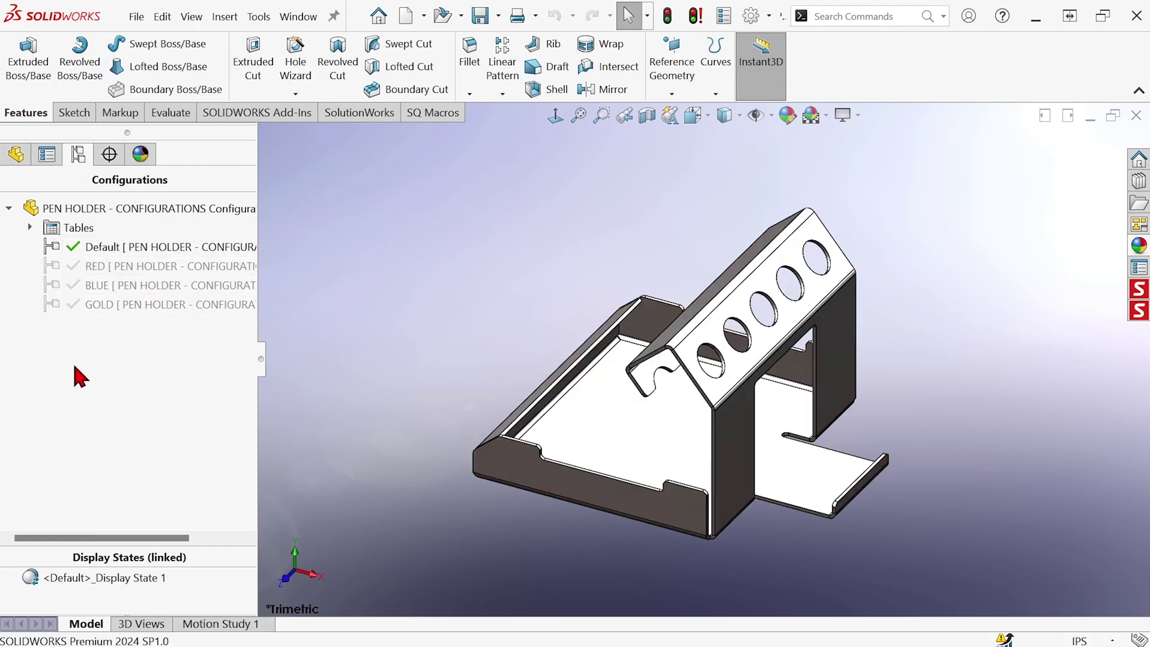
Switch to the PEN HOLDER - DISPLAY STATES part and add three new display states to its Default configuration.
{"action": "left_click", "coordinate": [300, 16]}
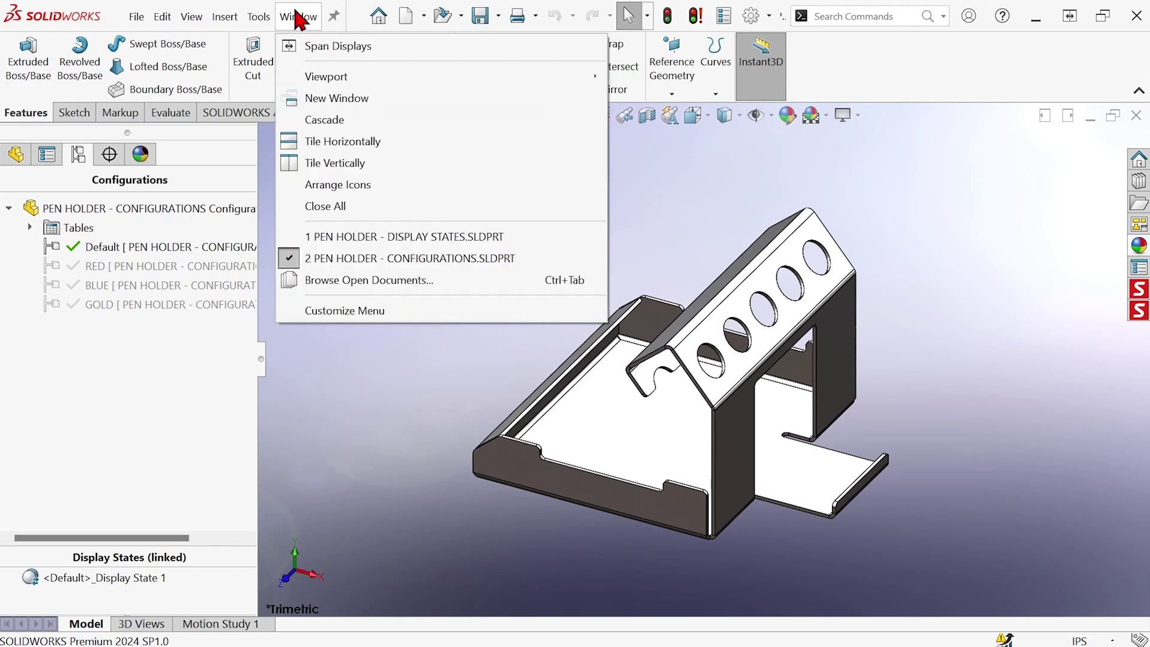
{"action": "left_click", "coordinate": [353, 242]}
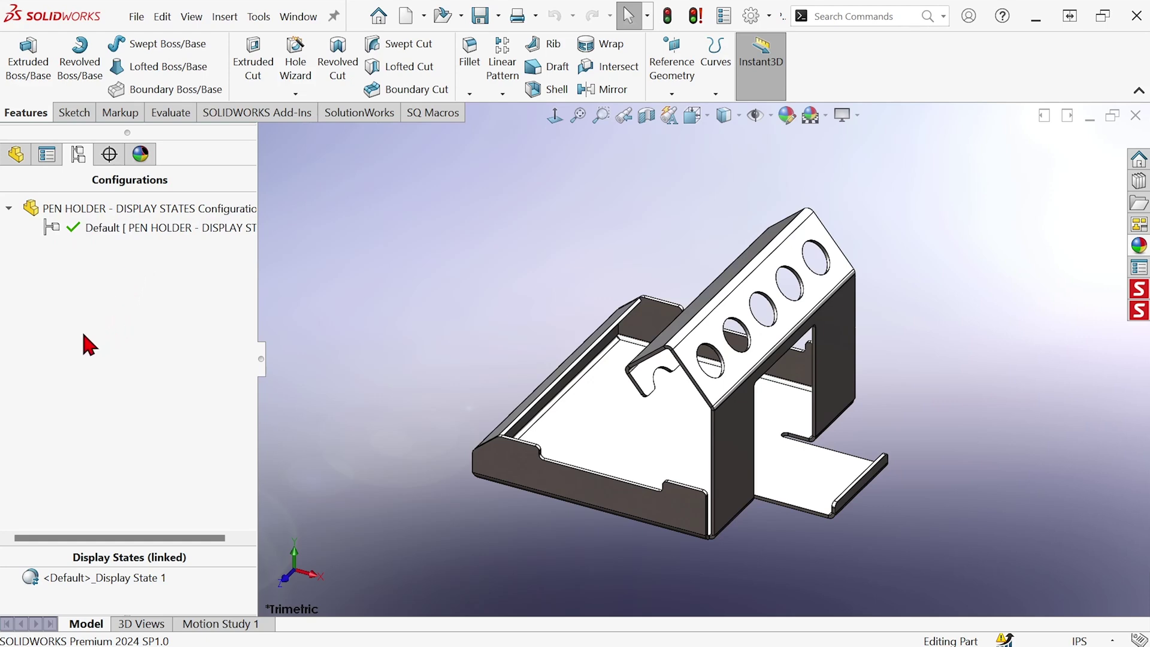
{"action": "right_click", "coordinate": [78, 584]}
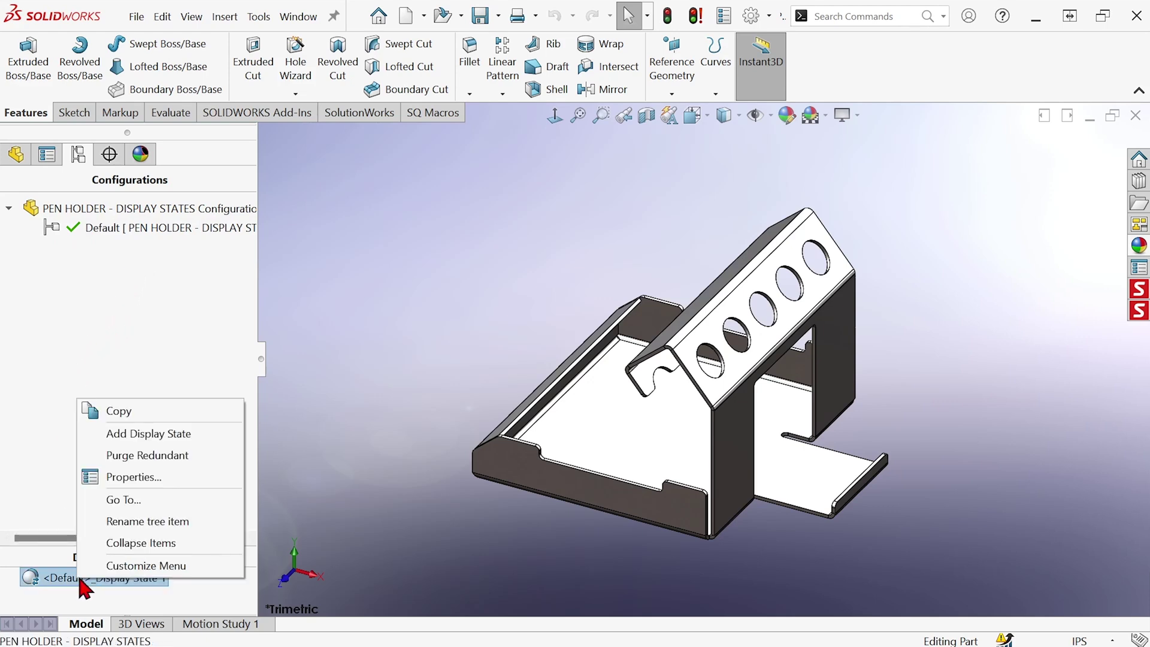
{"action": "left_click", "coordinate": [147, 433]}
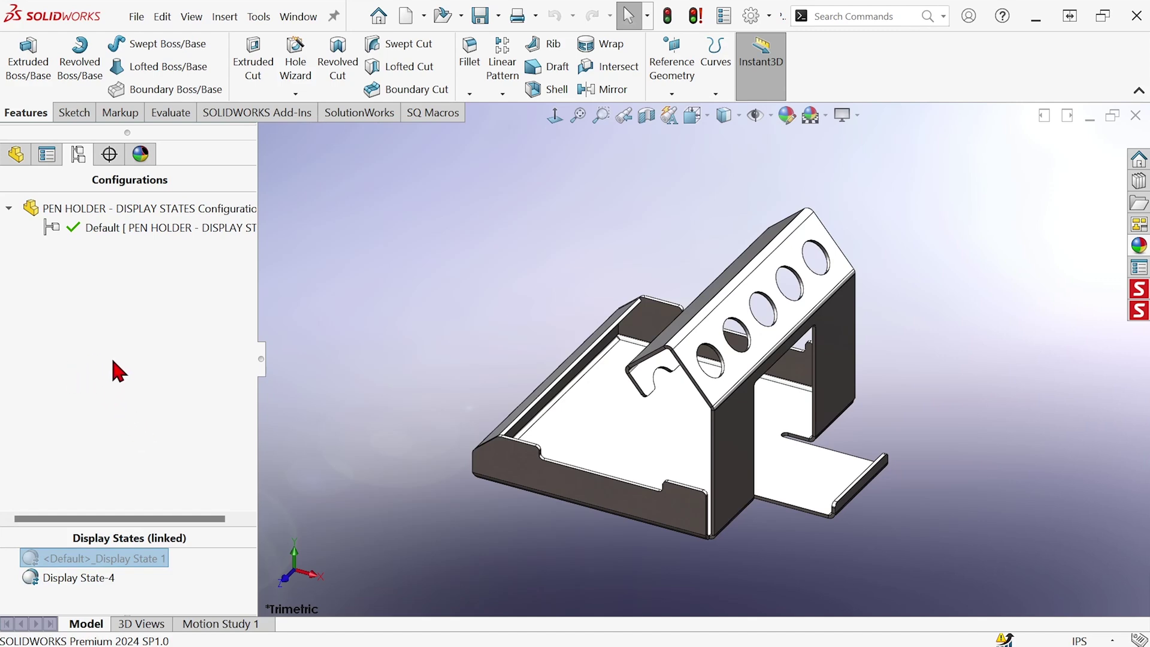
{"action": "right_click", "coordinate": [84, 341]}
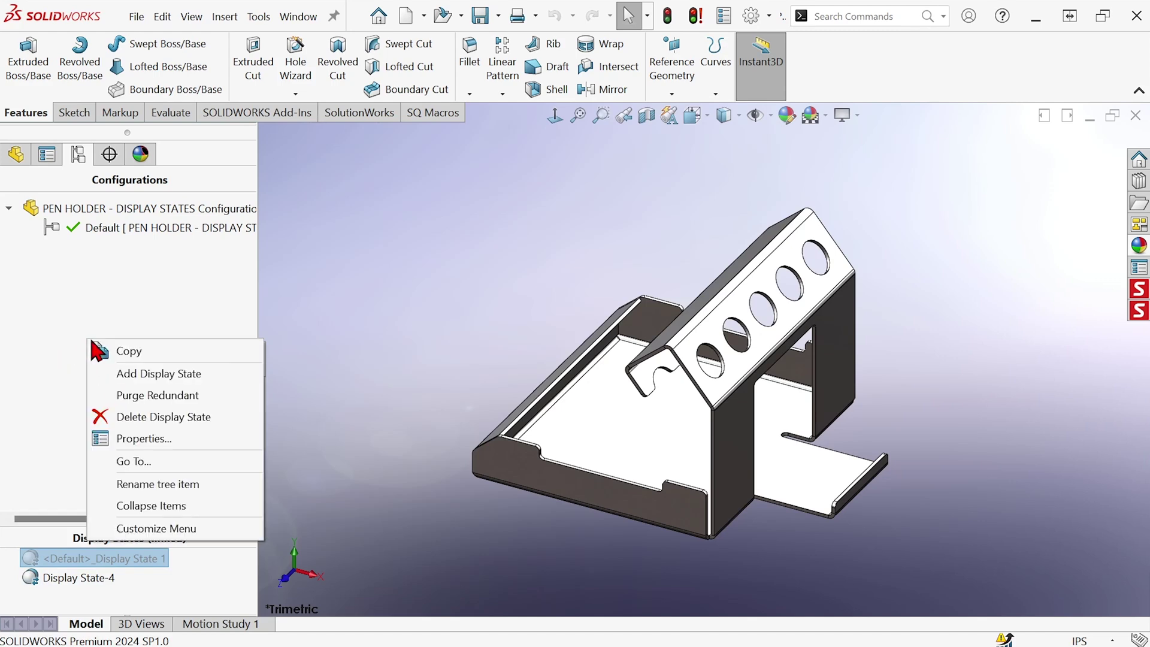
{"action": "left_click", "coordinate": [146, 373]}
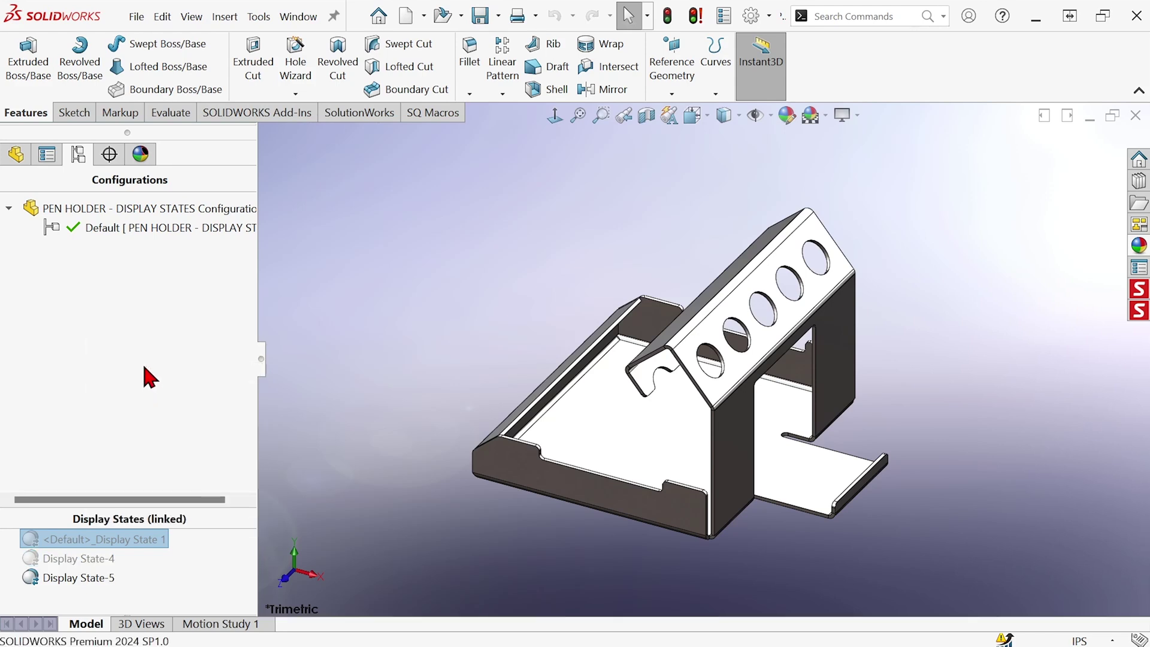
{"action": "right_click", "coordinate": [143, 366]}
{"action": "left_click", "coordinate": [168, 384]}
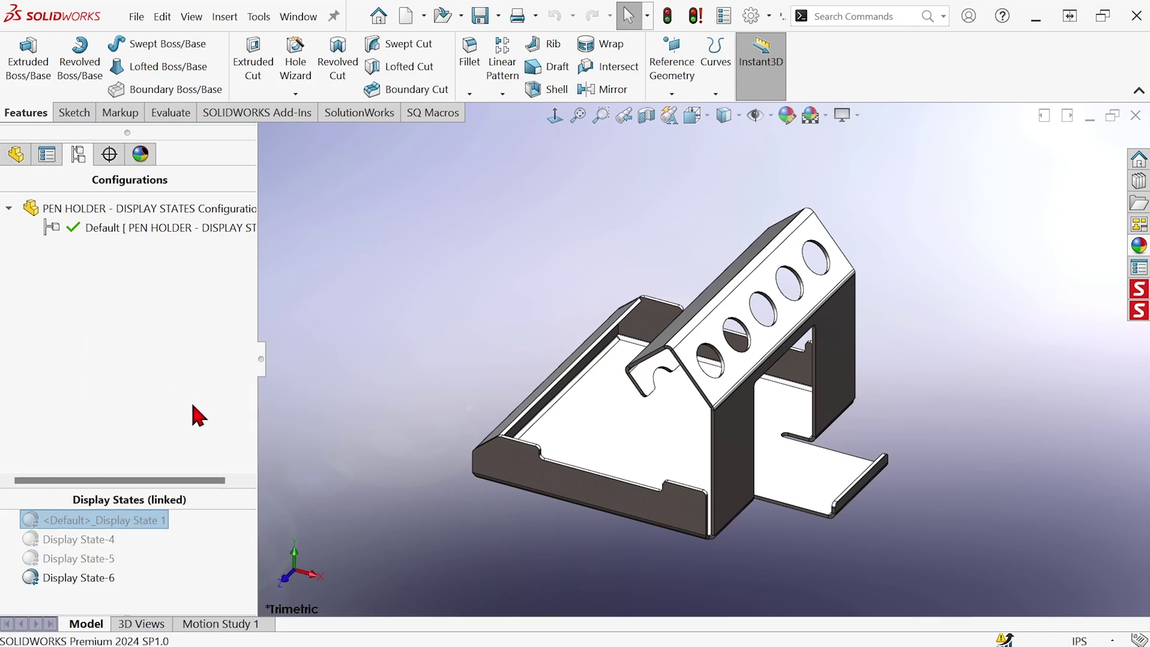
Rename the three new display states, in list order, as RED, BLUE and GOLD.
{"action": "left_click", "coordinate": [85, 541]}
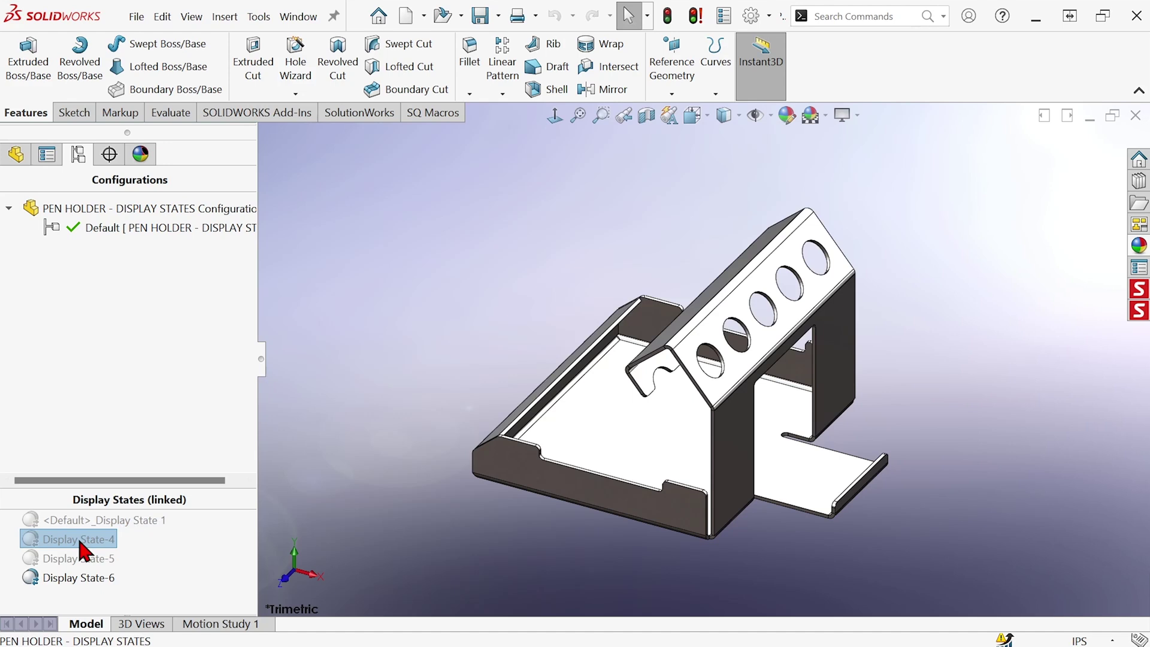
{"action": "left_click", "coordinate": [80, 541]}
{"action": "type", "text": "RED"}
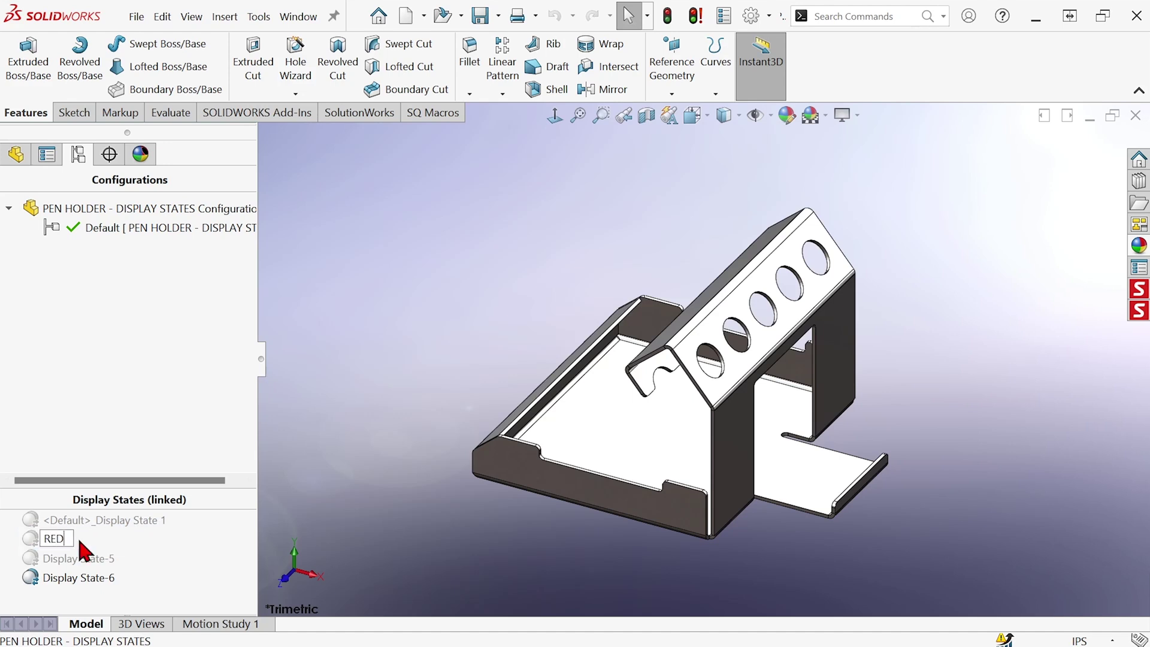
{"action": "key", "text": "Return"}
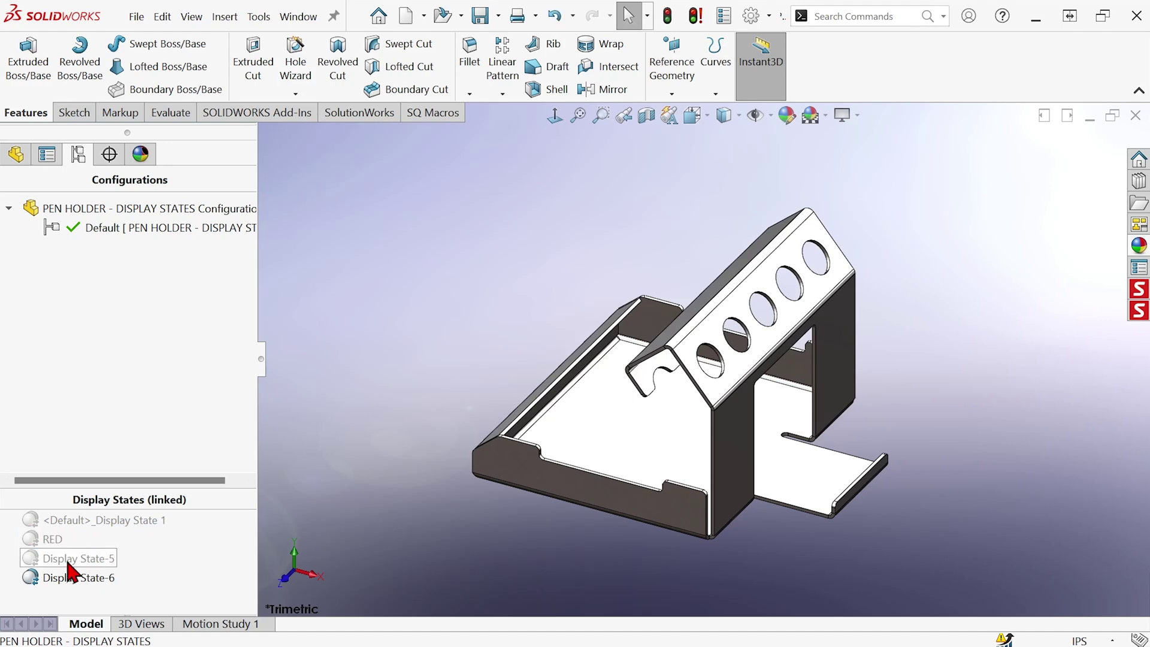
{"action": "left_click", "coordinate": [72, 562]}
{"action": "left_click", "coordinate": [80, 562]}
{"action": "type", "text": "BLUE"}
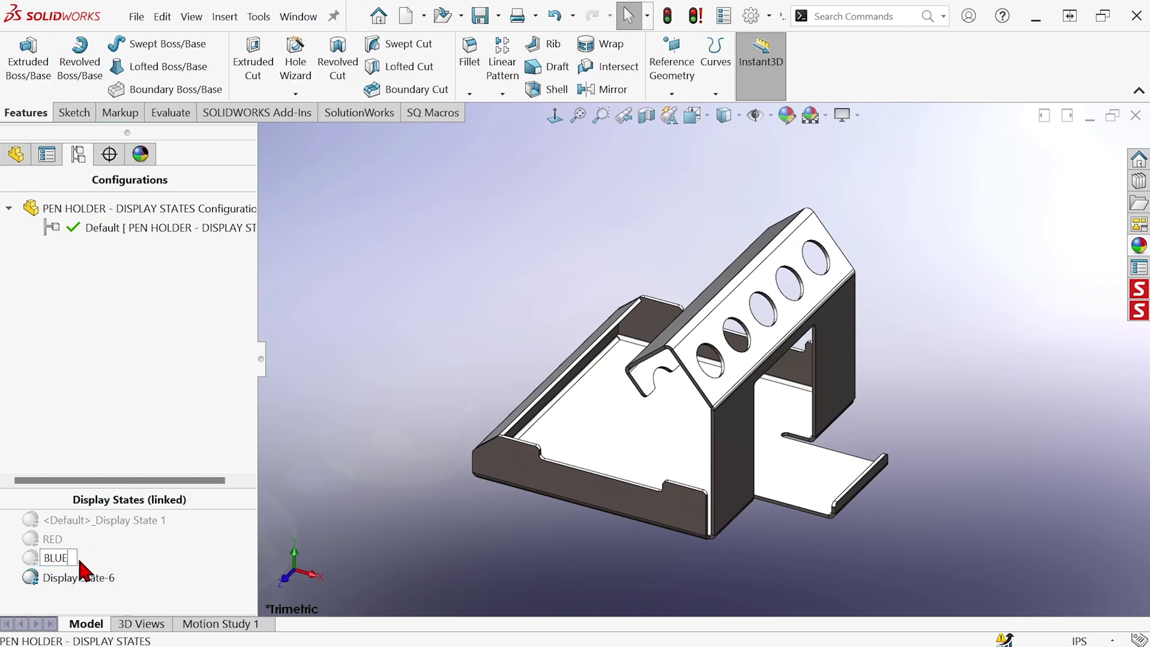
{"action": "key", "text": "Return"}
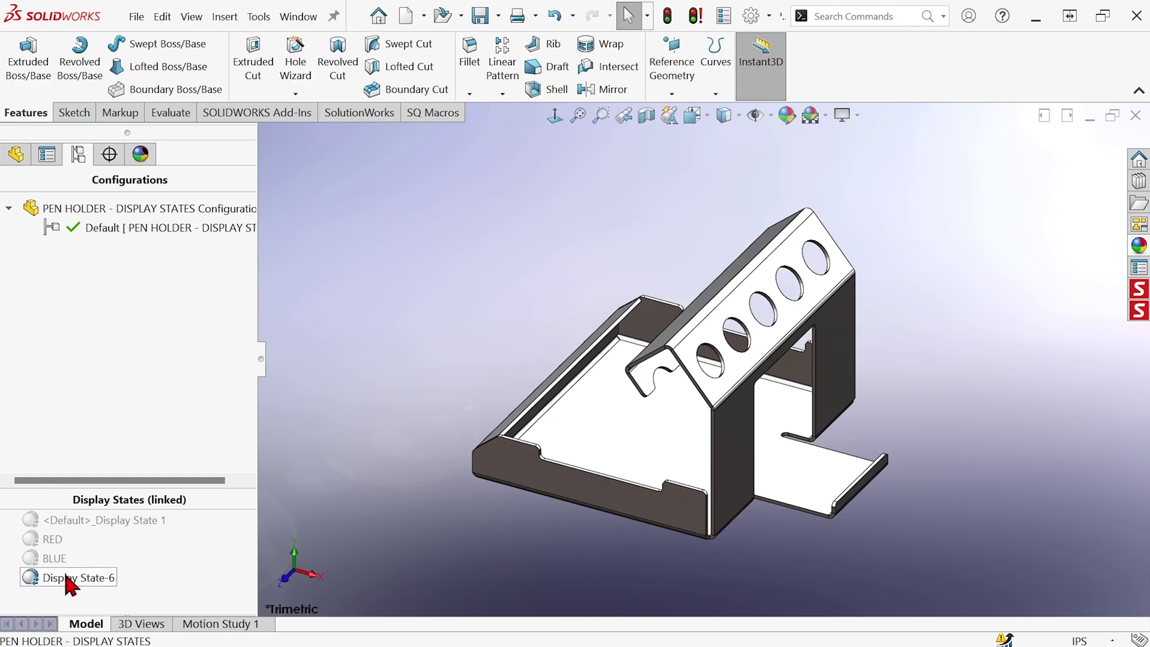
{"action": "left_click", "coordinate": [63, 578]}
{"action": "left_click", "coordinate": [62, 579]}
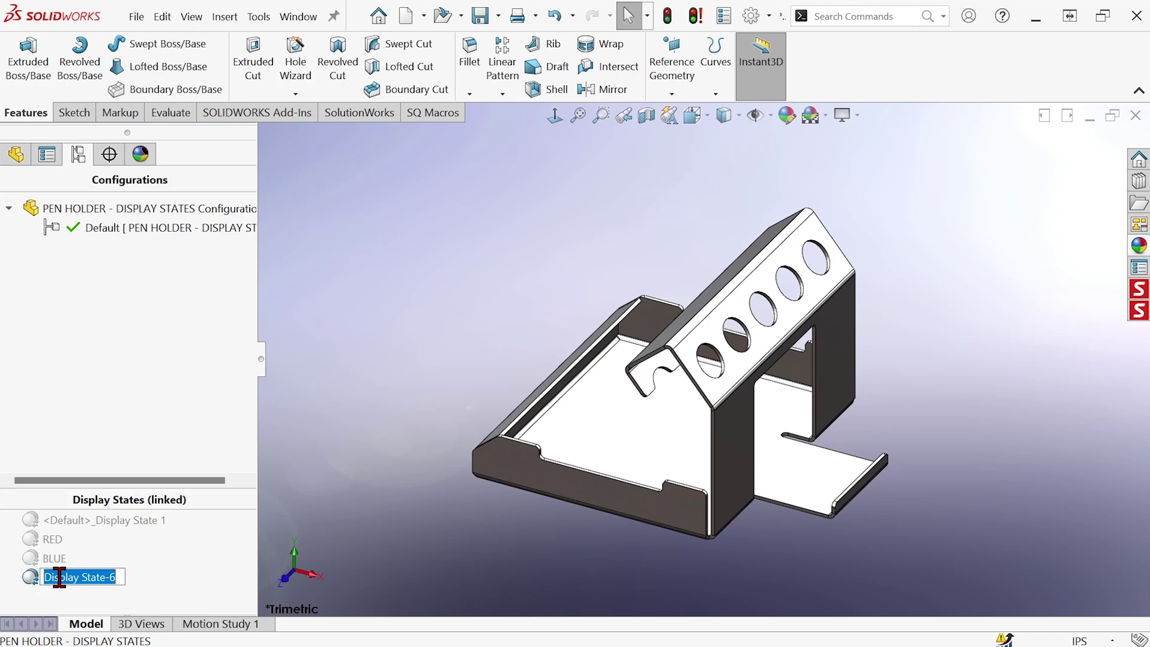
{"action": "type", "text": "GOLD"}
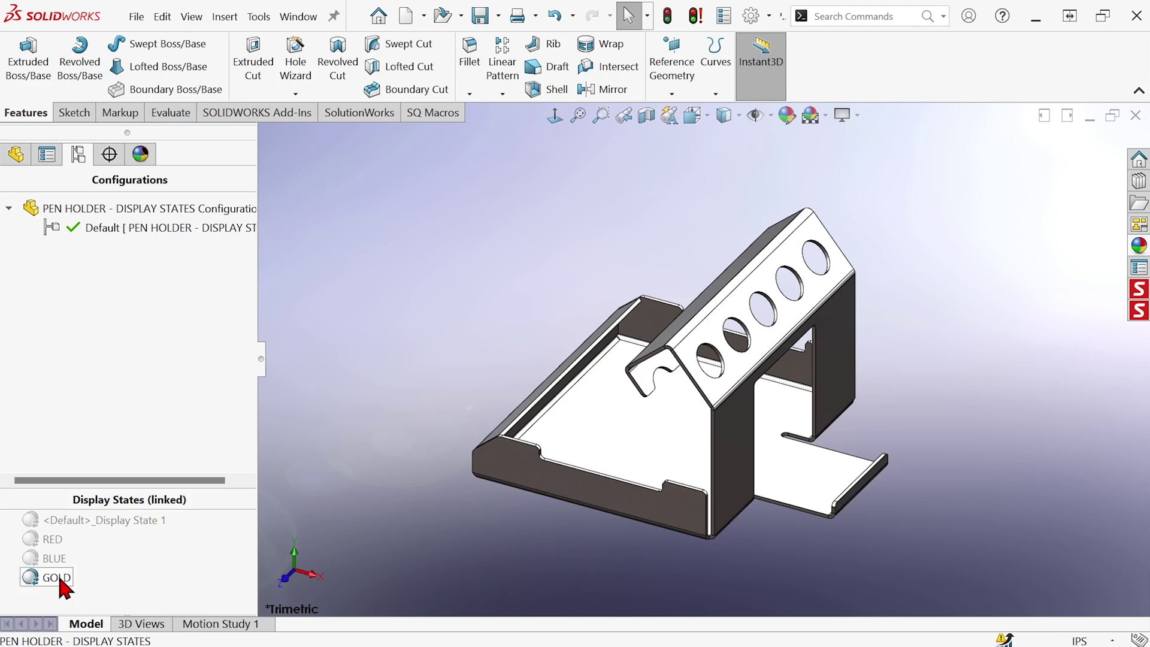
{"action": "key", "text": "Return"}
Apply the metallic gold car paint appearance to the whole part in the GOLD display state, keeping the appearance library pinned open.
{"action": "left_click", "coordinate": [1139, 246]}
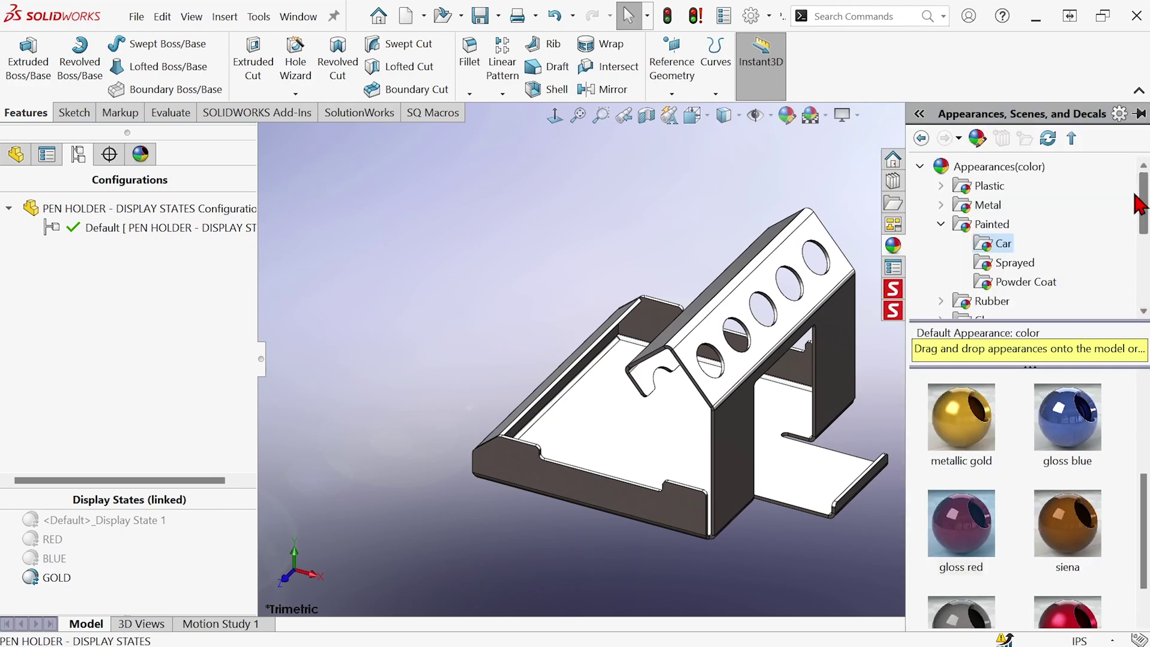
{"action": "left_click", "coordinate": [1140, 114]}
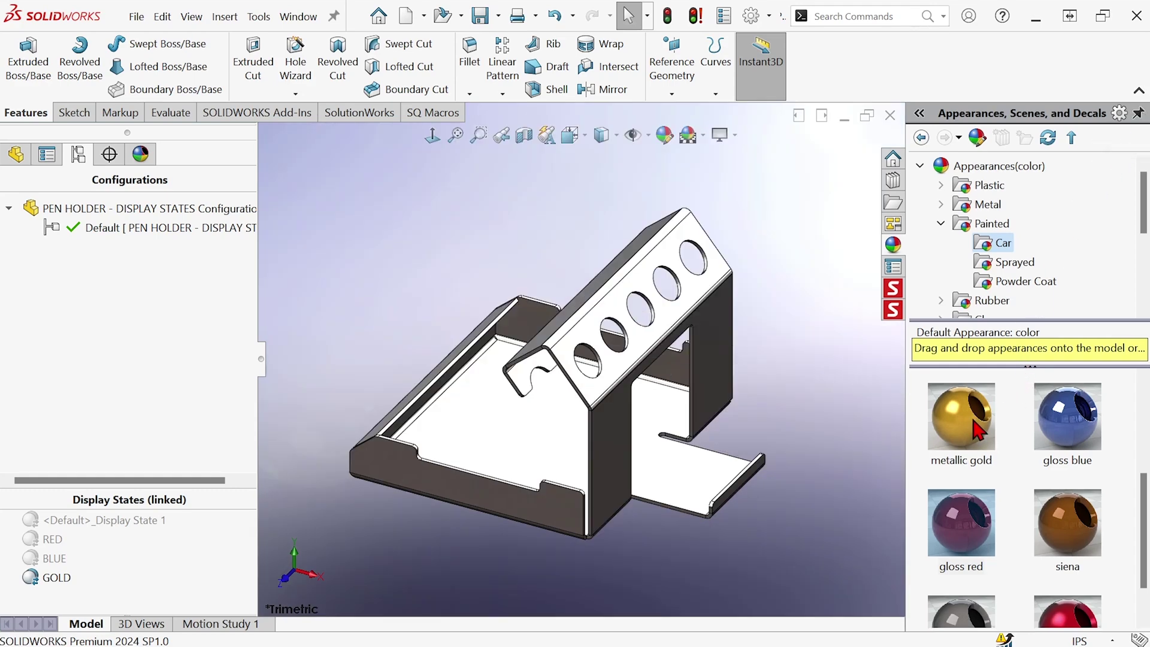
{"action": "left_click_drag", "start_coordinate": [974, 427], "coordinate": [551, 444]}
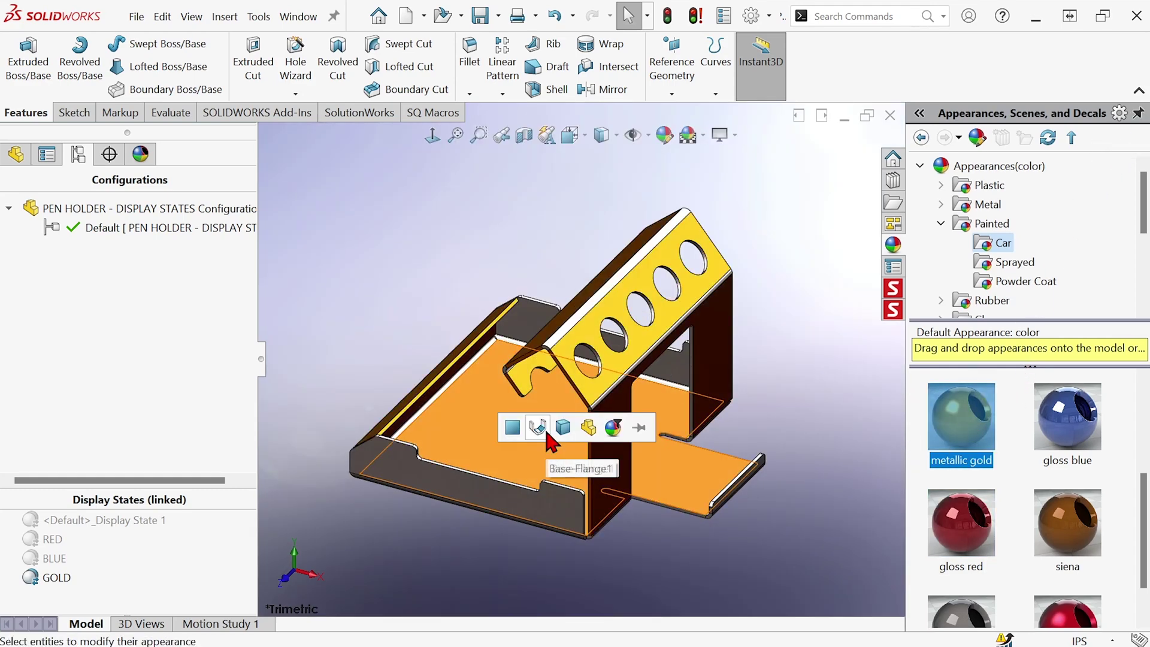
{"action": "left_click", "coordinate": [588, 427]}
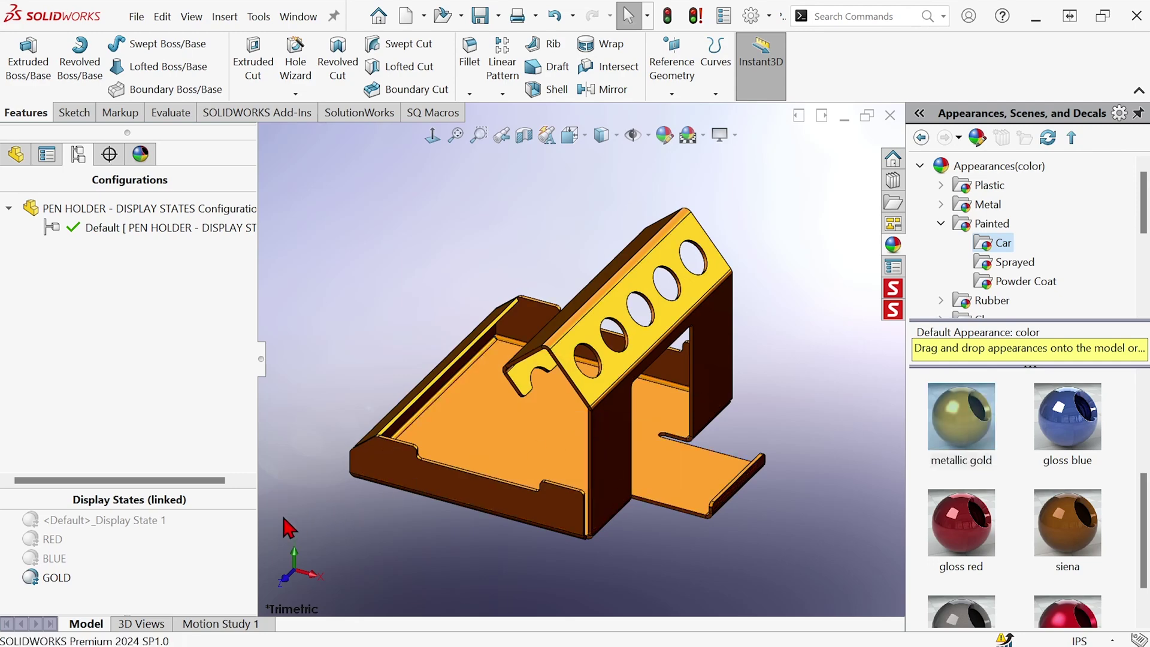
Activate the BLUE display state and apply the gloss blue car paint appearance to the whole part.
{"action": "left_click", "coordinate": [37, 560]}
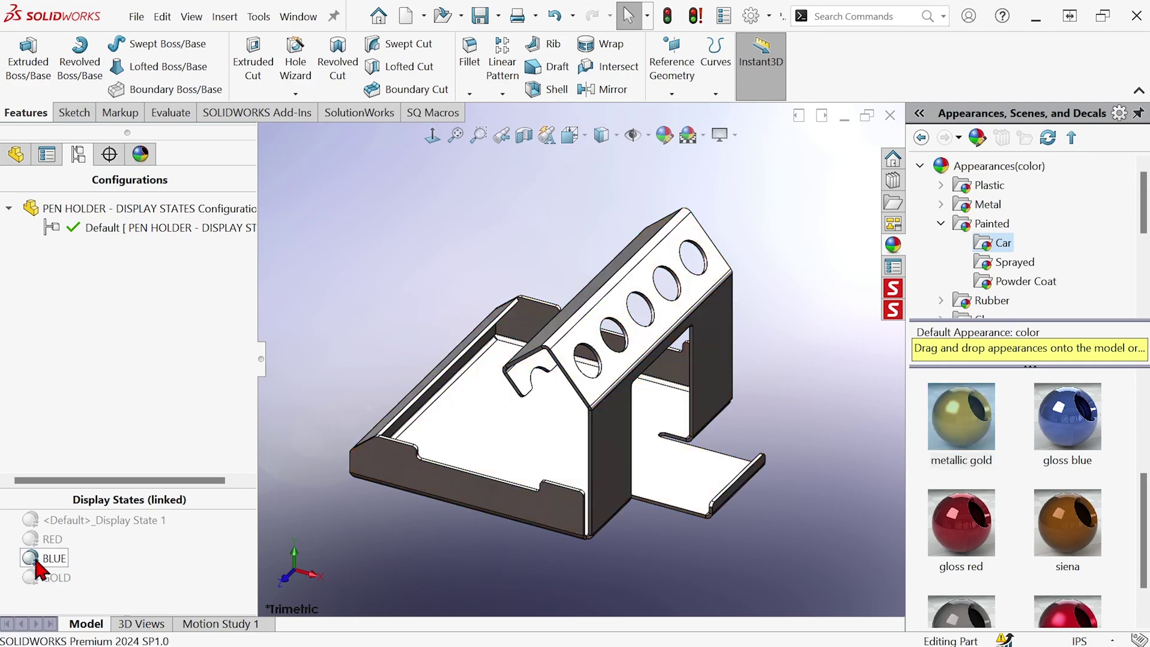
{"action": "left_click_drag", "start_coordinate": [1086, 435], "coordinate": [521, 437]}
{"action": "left_click", "coordinate": [563, 432]}
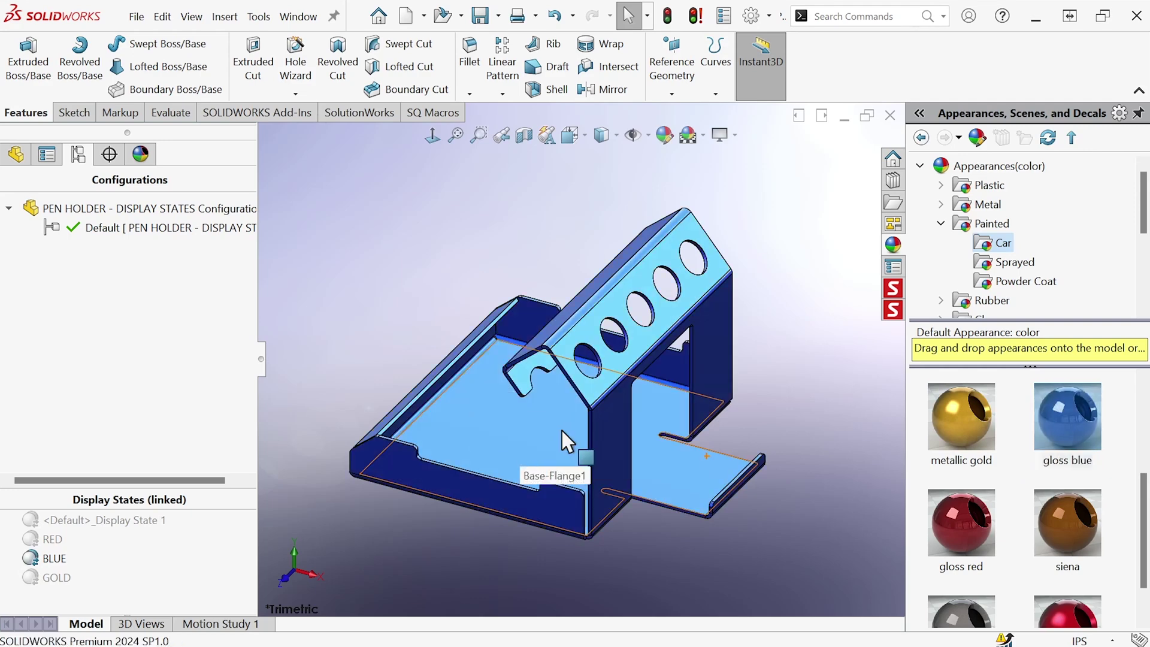
Activate the RED display state, apply the gloss red car paint appearance to the whole part, and unpin the appearance library.
{"action": "double_click", "coordinate": [33, 540]}
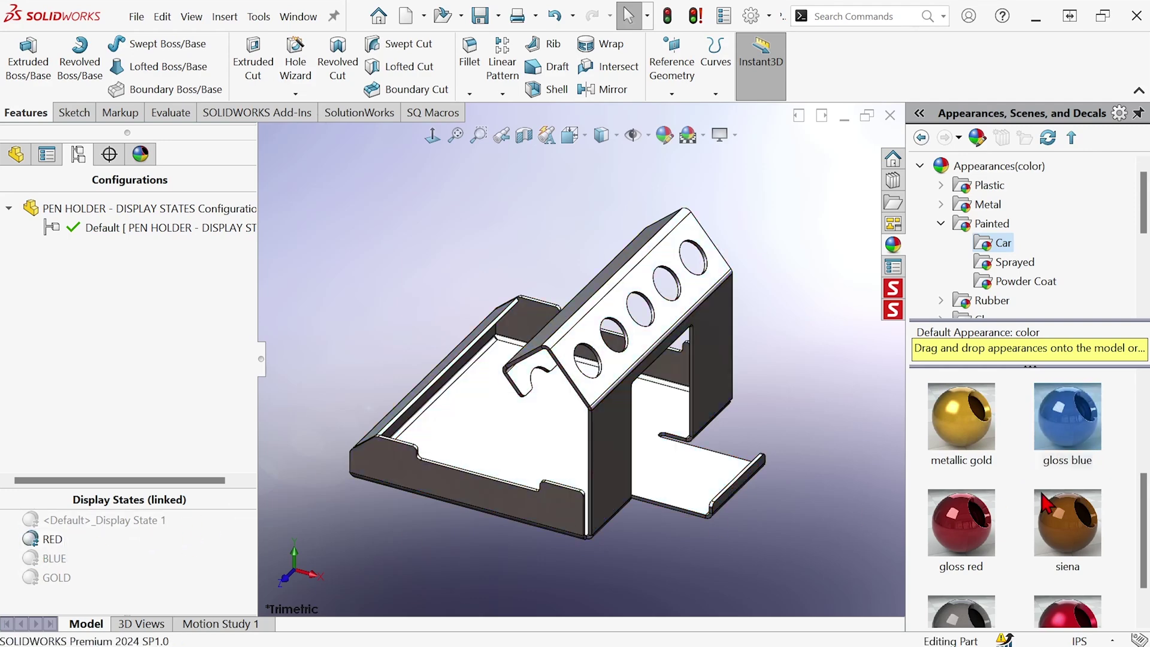
{"action": "left_click_drag", "start_coordinate": [961, 522], "coordinate": [512, 430]}
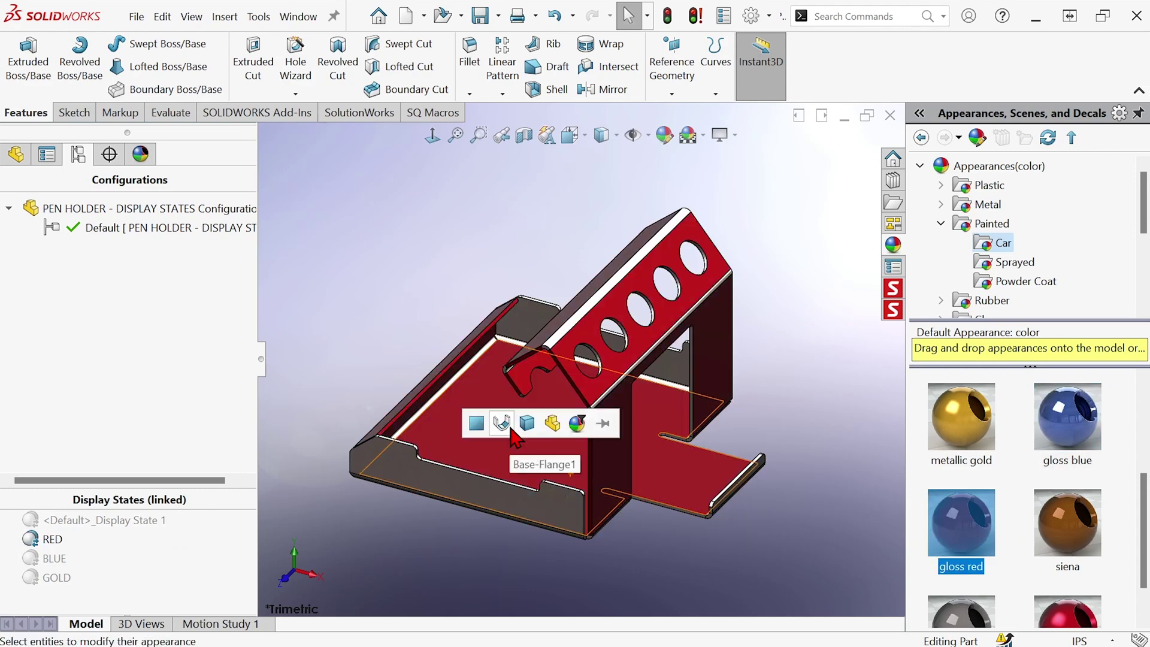
{"action": "left_click", "coordinate": [553, 423]}
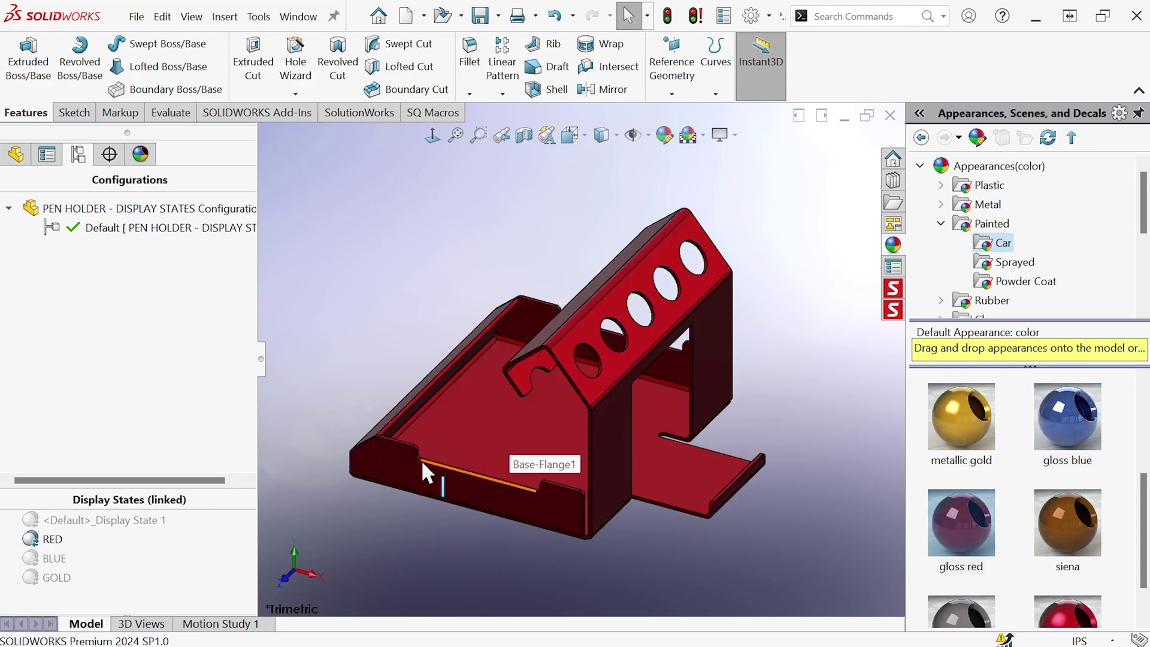
{"action": "left_click", "coordinate": [1141, 116]}
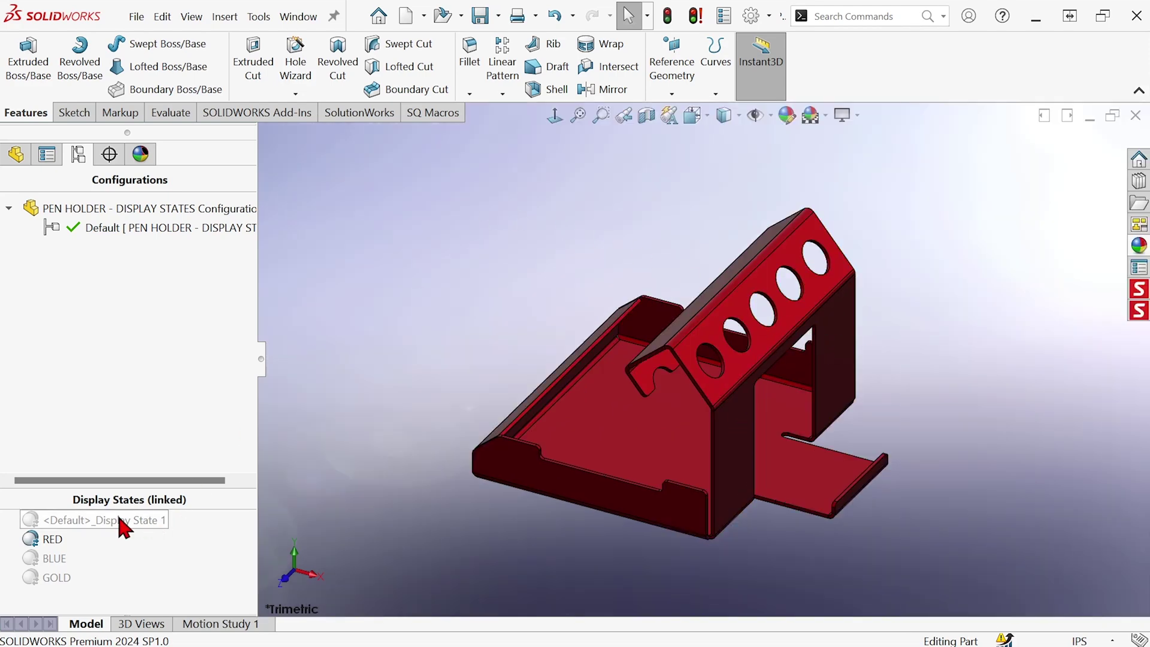
Activate the default, RED, BLUE and GOLD display states in turn to check the part's colour in each.
{"action": "double_click", "coordinate": [119, 520]}
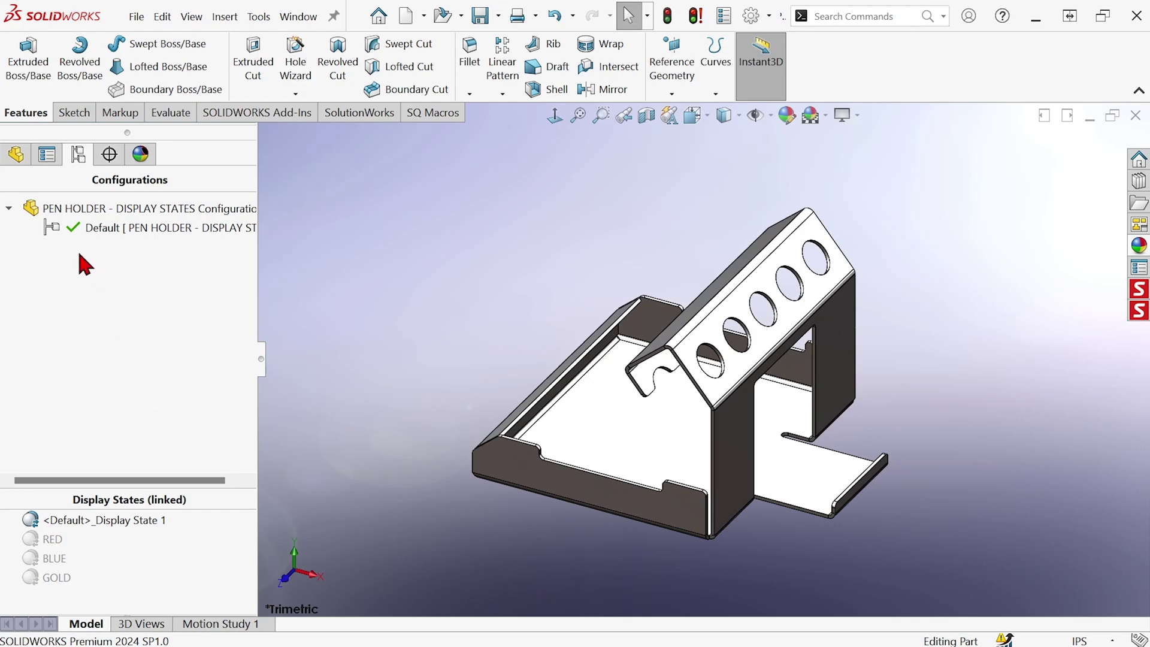
{"action": "double_click", "coordinate": [36, 539]}
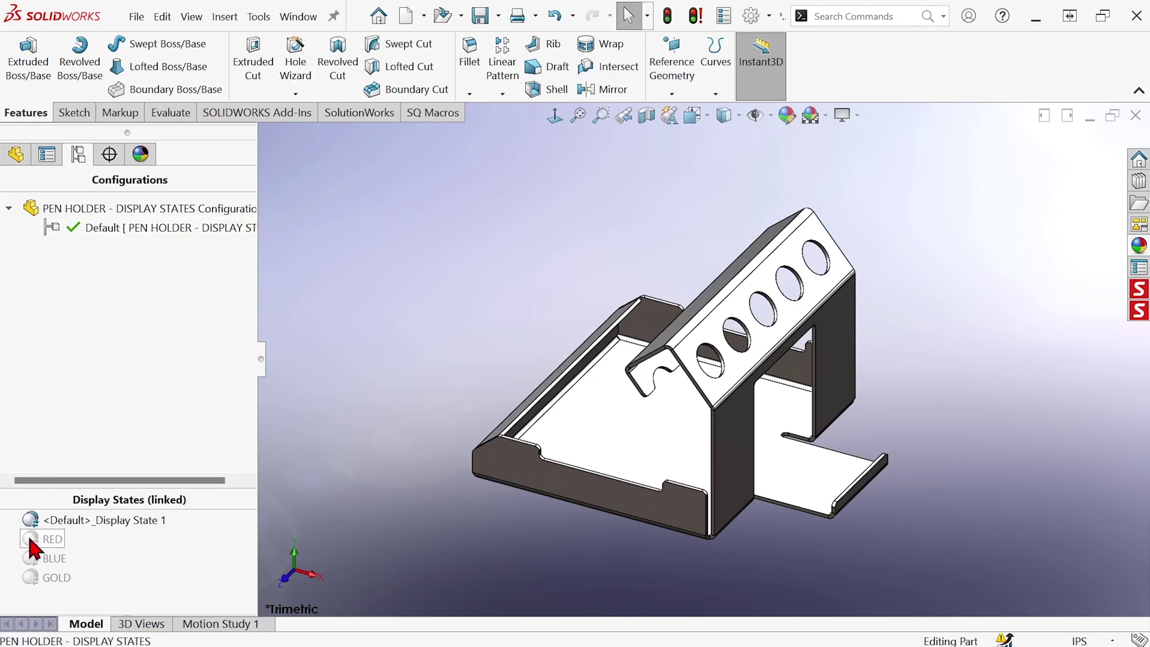
{"action": "double_click", "coordinate": [35, 558]}
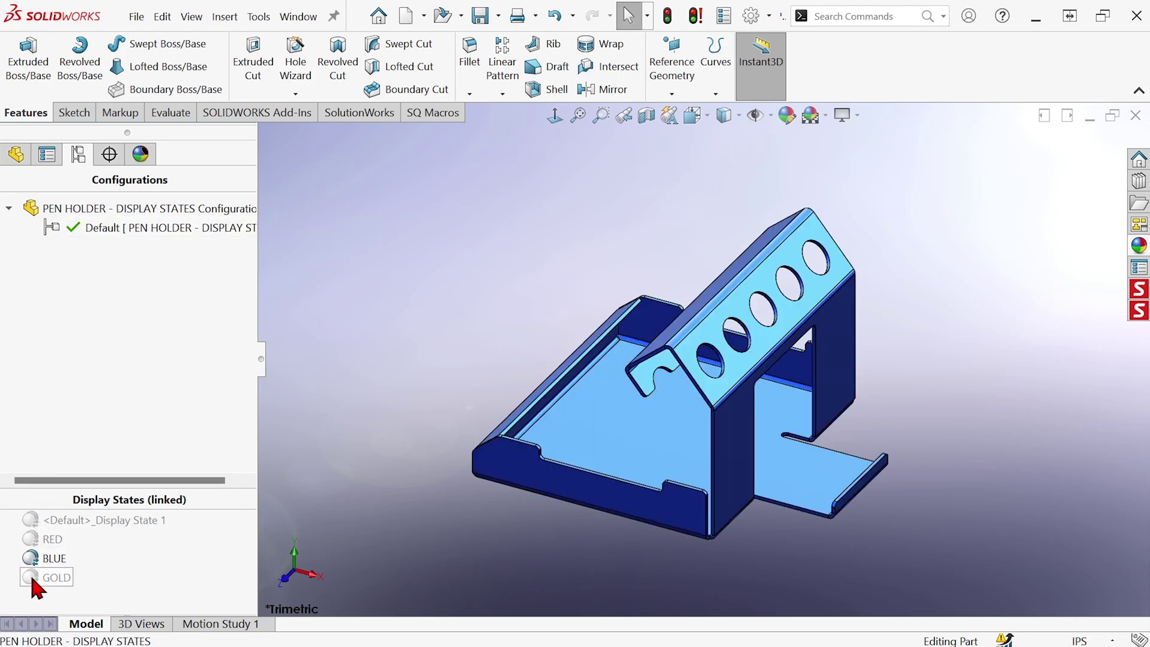
{"action": "double_click", "coordinate": [35, 578]}
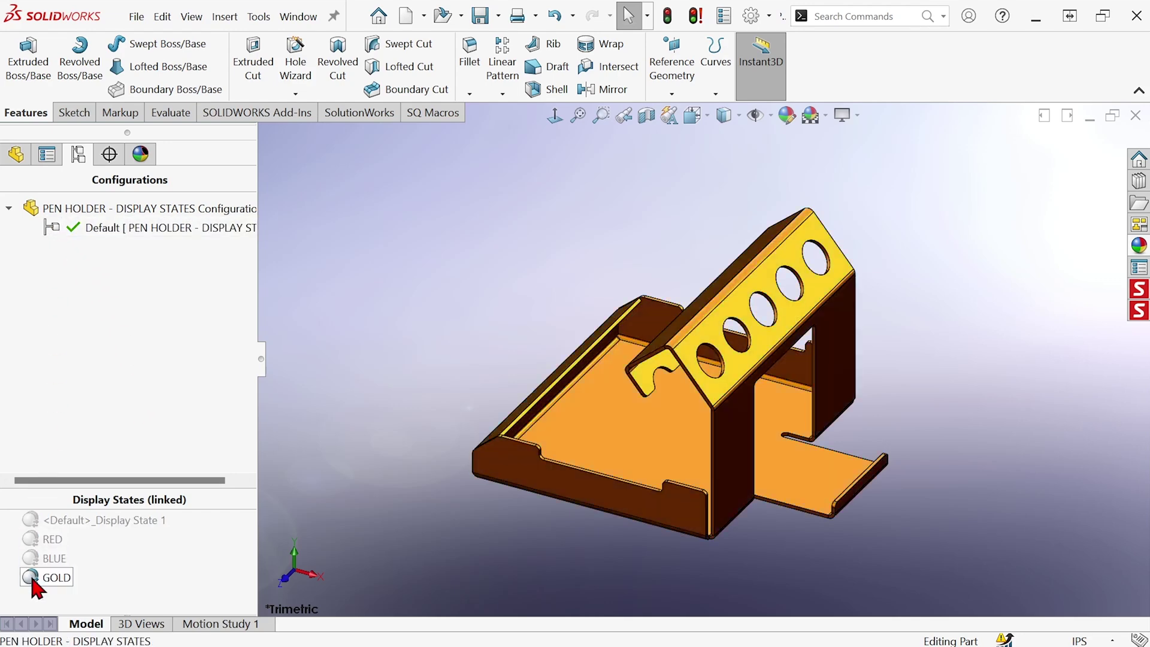
Activate the RED display state and shrink the SOLIDWORKS window to compare both pen holder file sizes in the Sheet Metal folder.
{"action": "double_click", "coordinate": [31, 539]}
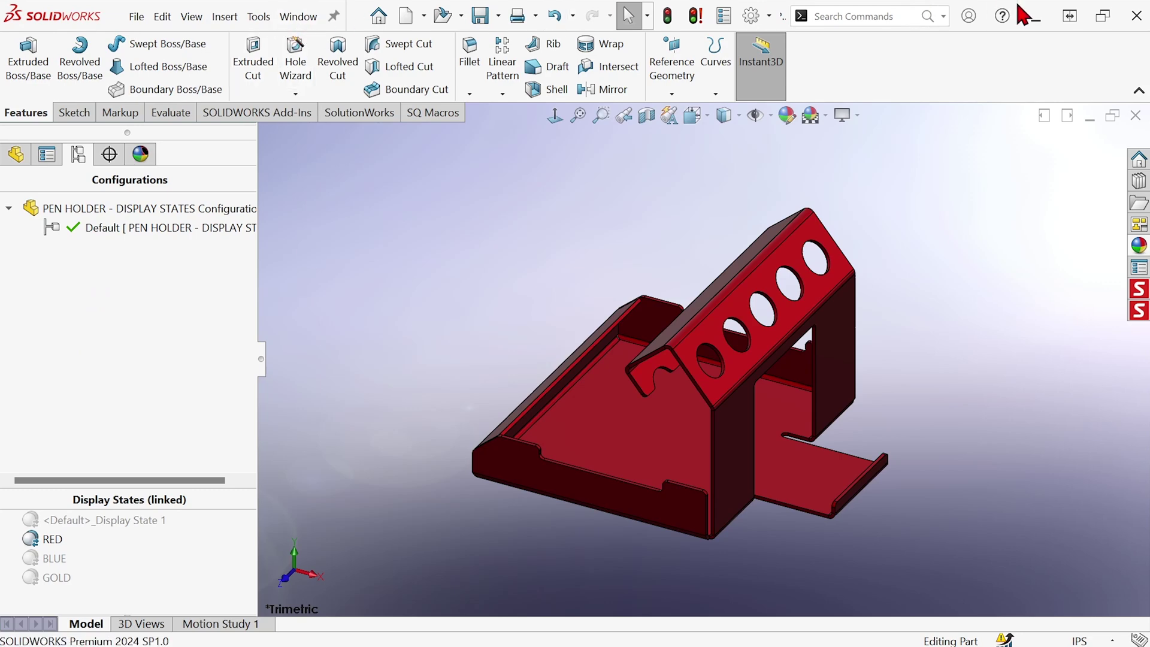
{"action": "left_click", "coordinate": [1103, 24]}
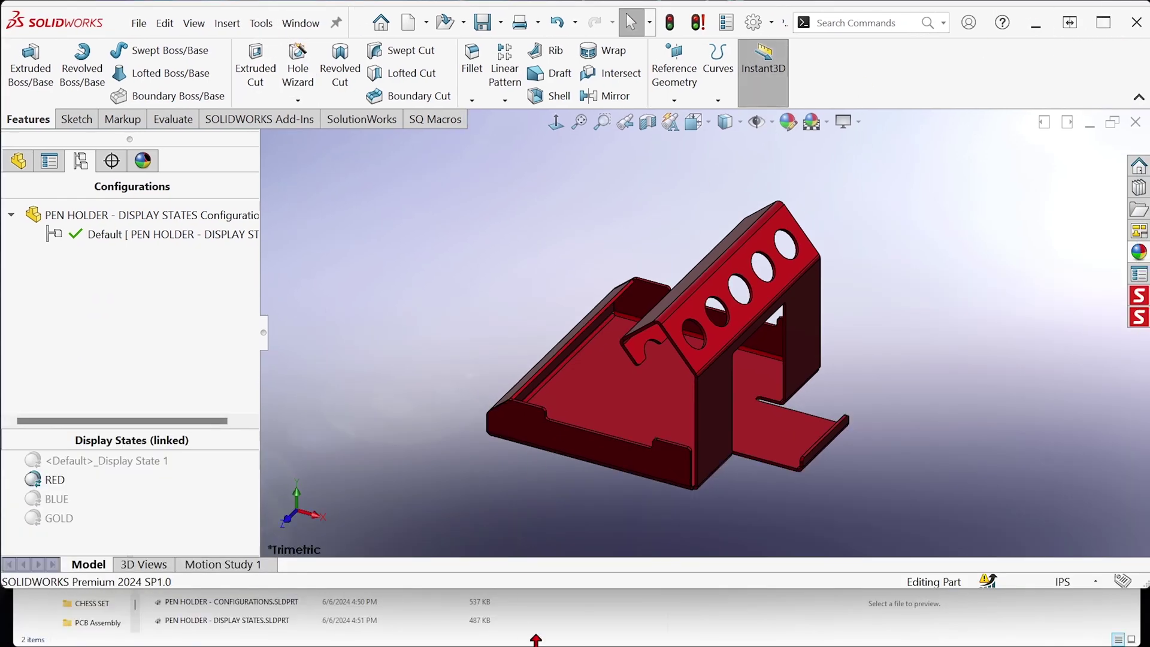
{"action": "left_click", "coordinate": [578, 632]}
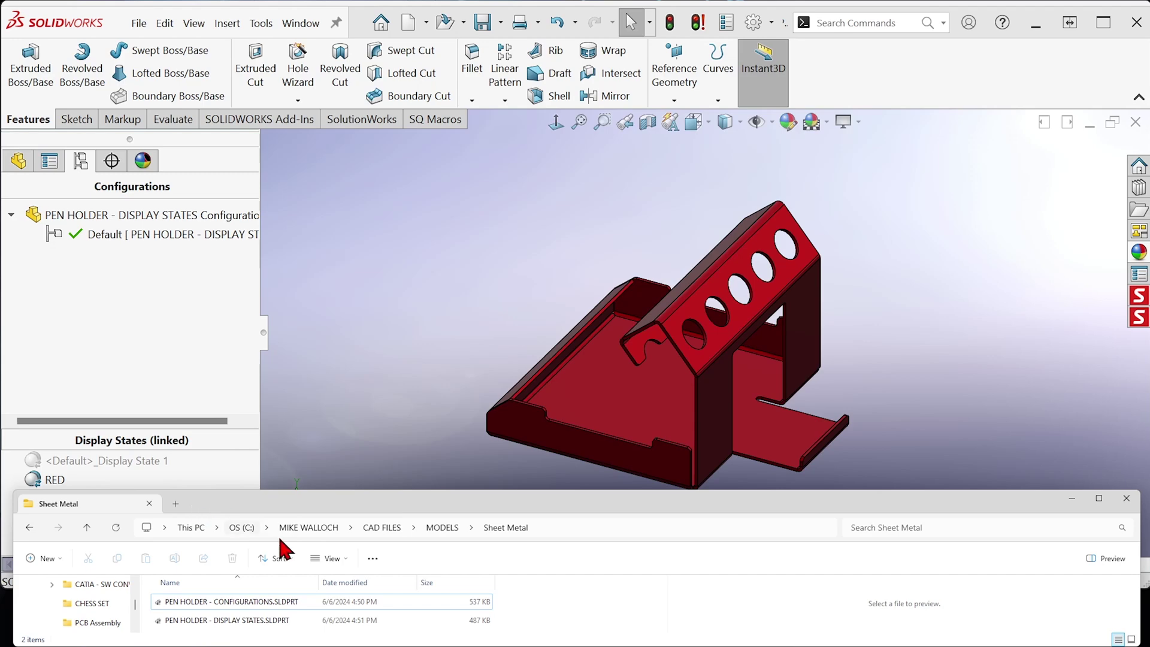
{"action": "left_click", "coordinate": [436, 469]}
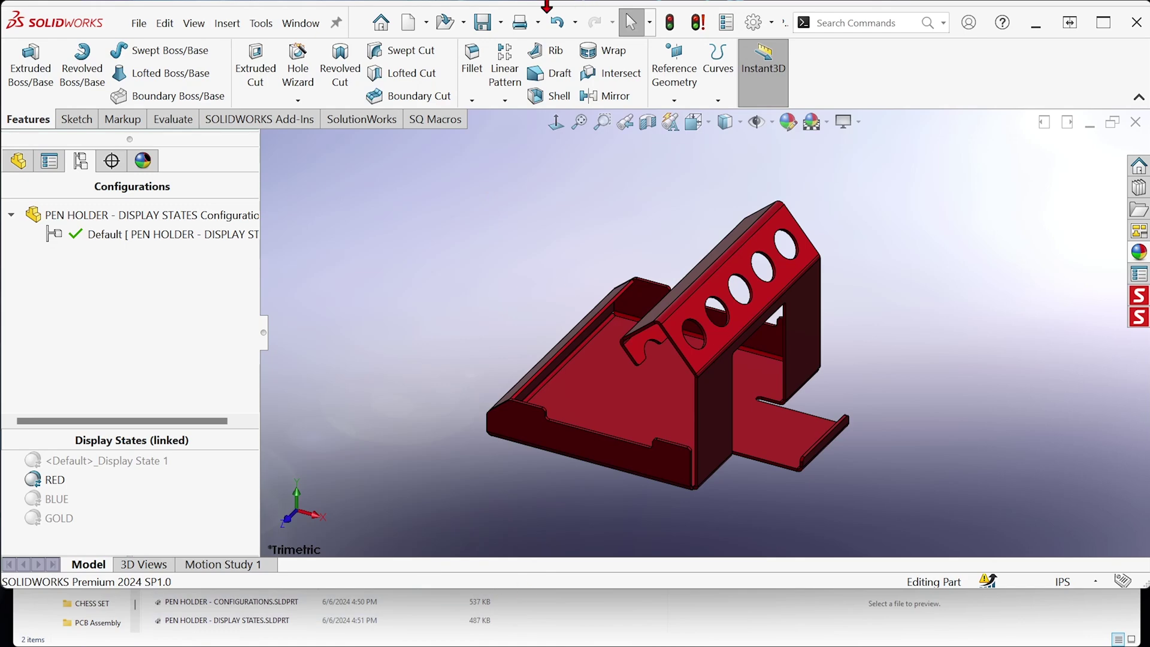
Save the PEN HOLDER - DISPLAY STATES part, and switch to PEN HOLDER - CONFIGURATIONS and save it too.
{"action": "left_click", "coordinate": [489, 26]}
{"action": "left_click", "coordinate": [301, 23]}
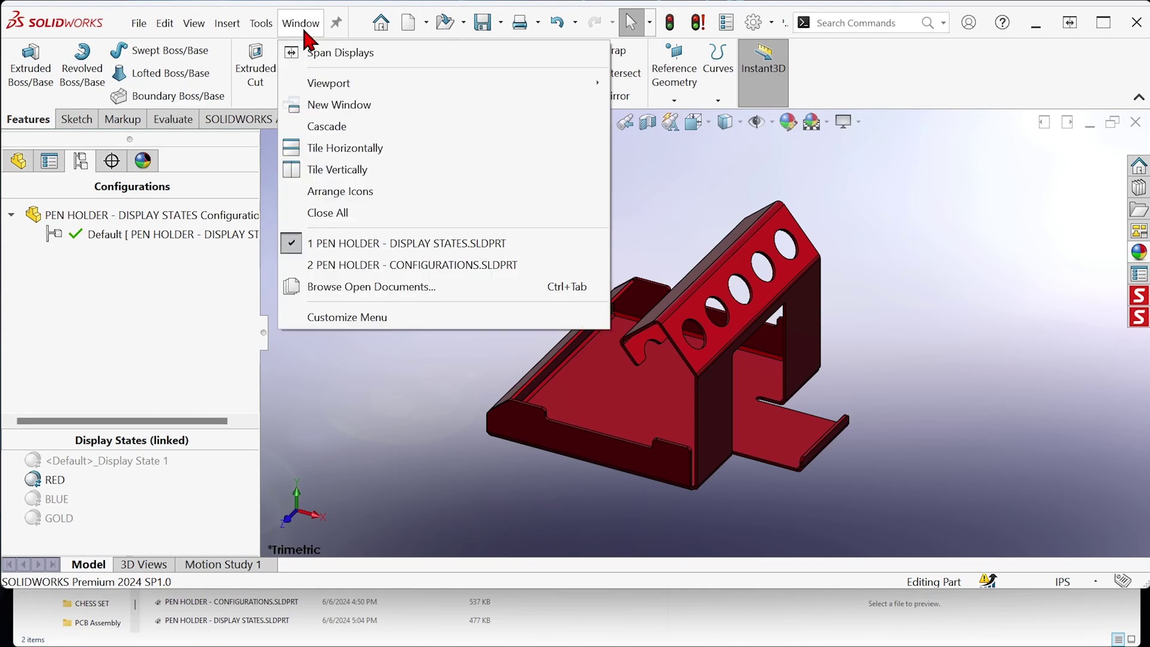
{"action": "left_click", "coordinate": [364, 265]}
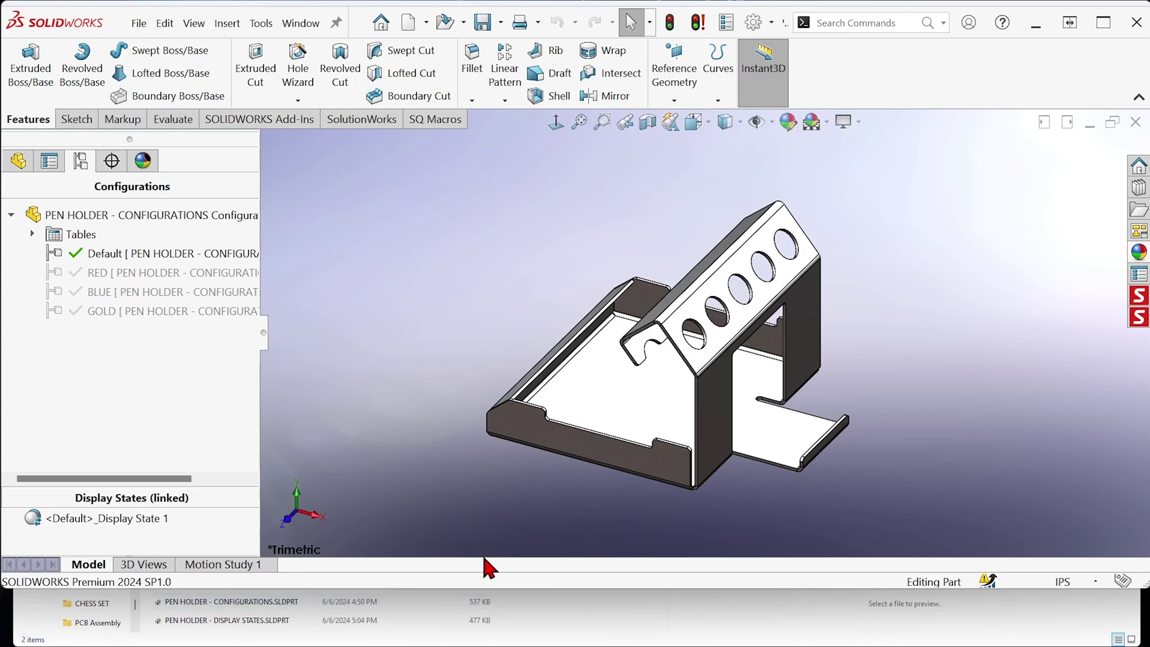
{"action": "left_click", "coordinate": [484, 24]}
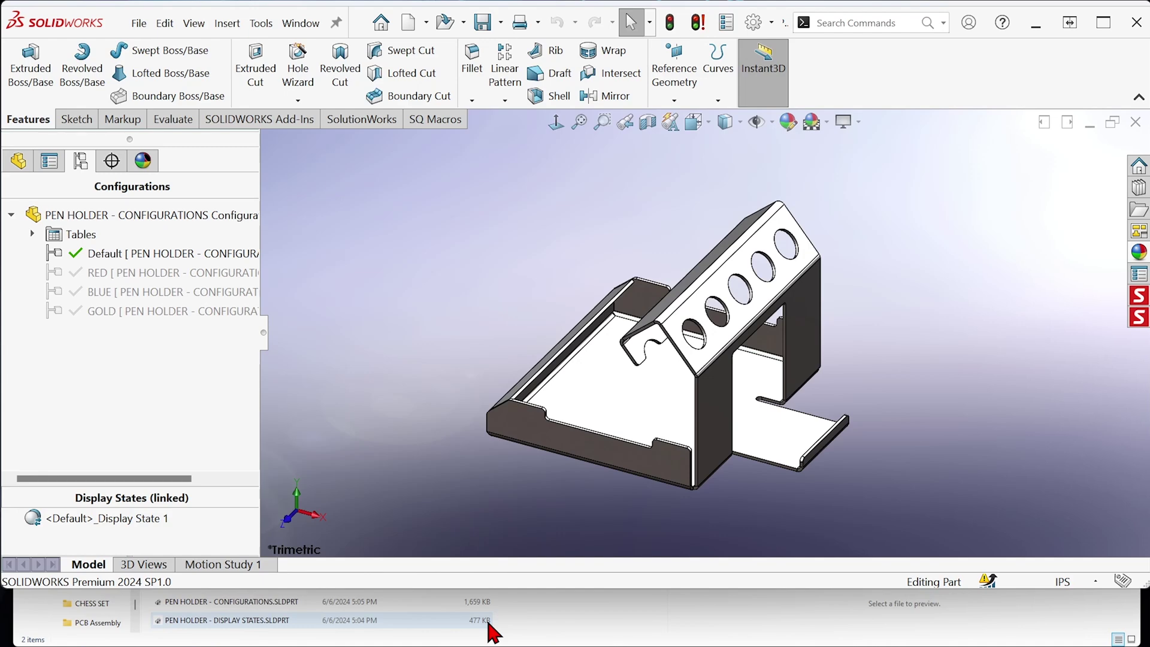
Compare colour switching by activating the RED and BLUE configurations here, and the BLUE and GOLD display states in the PEN HOLDER - DISPLAY STATES part.
{"action": "double_click", "coordinate": [56, 270]}
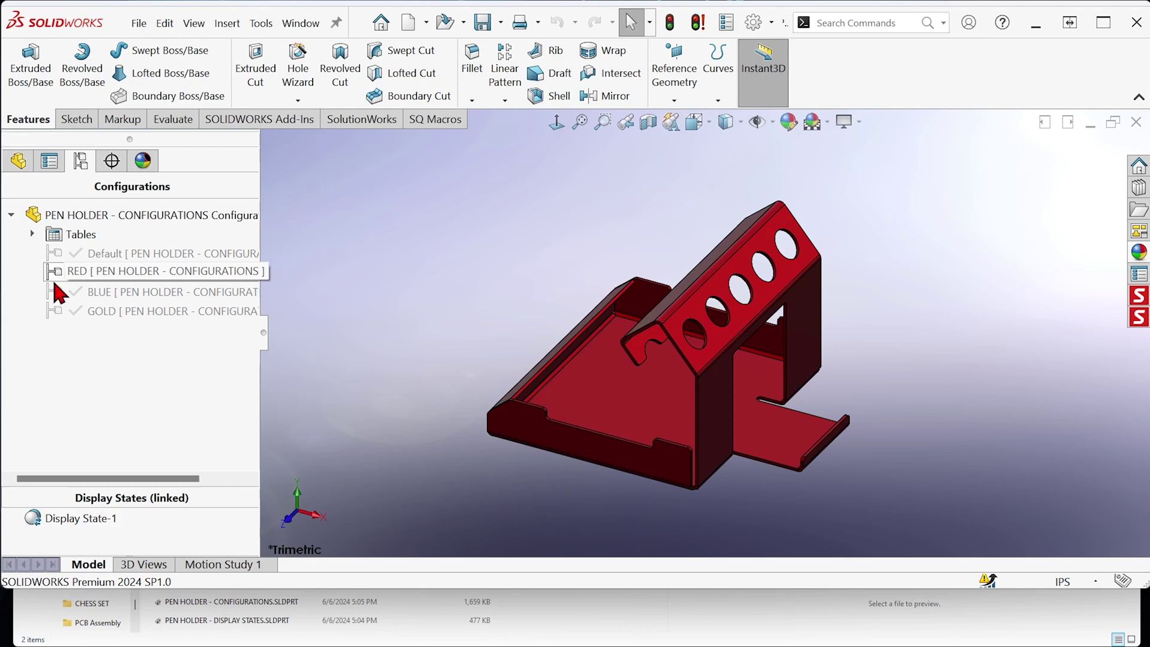
{"action": "double_click", "coordinate": [54, 290]}
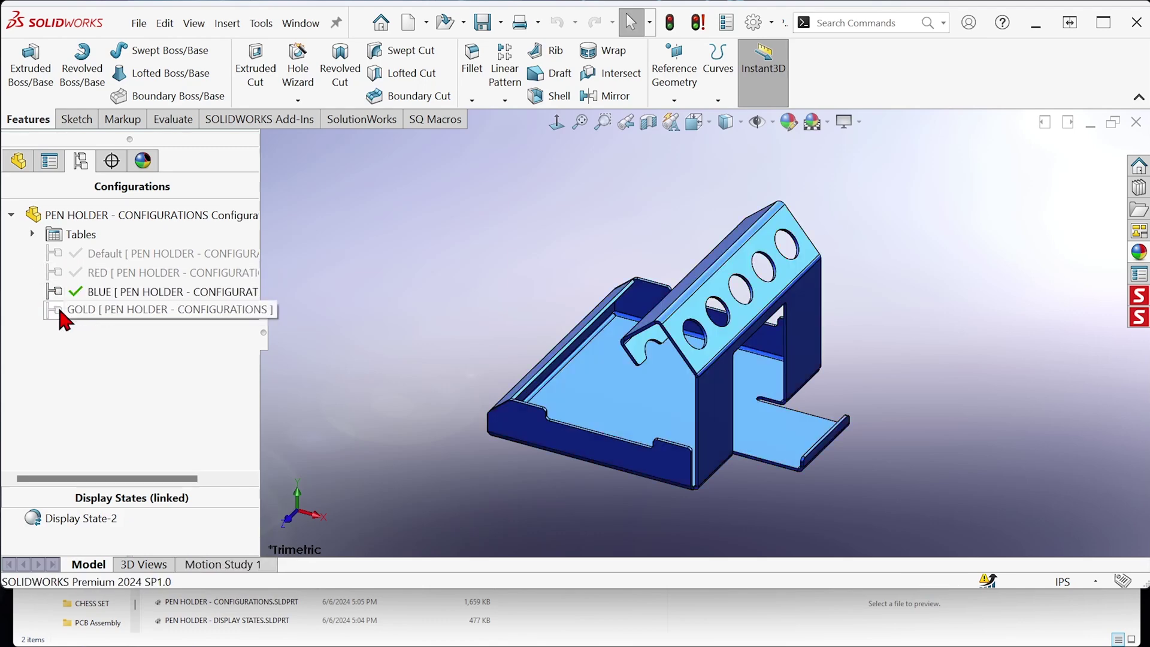
{"action": "left_click", "coordinate": [301, 23]}
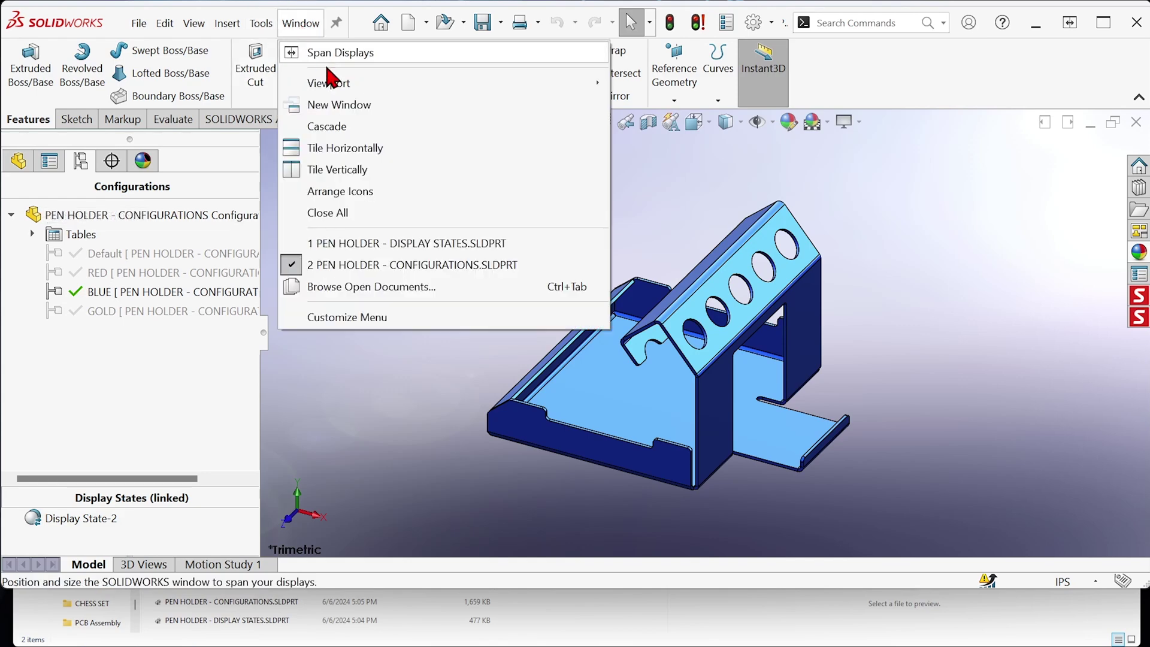
{"action": "left_click", "coordinate": [358, 243]}
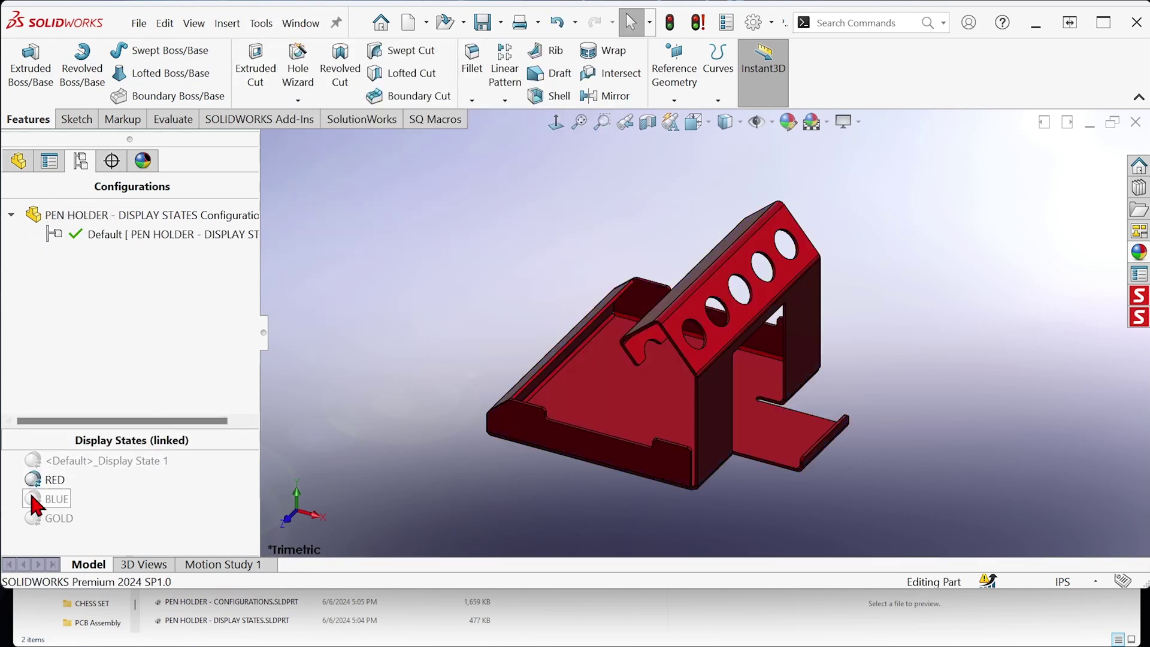
{"action": "double_click", "coordinate": [32, 498]}
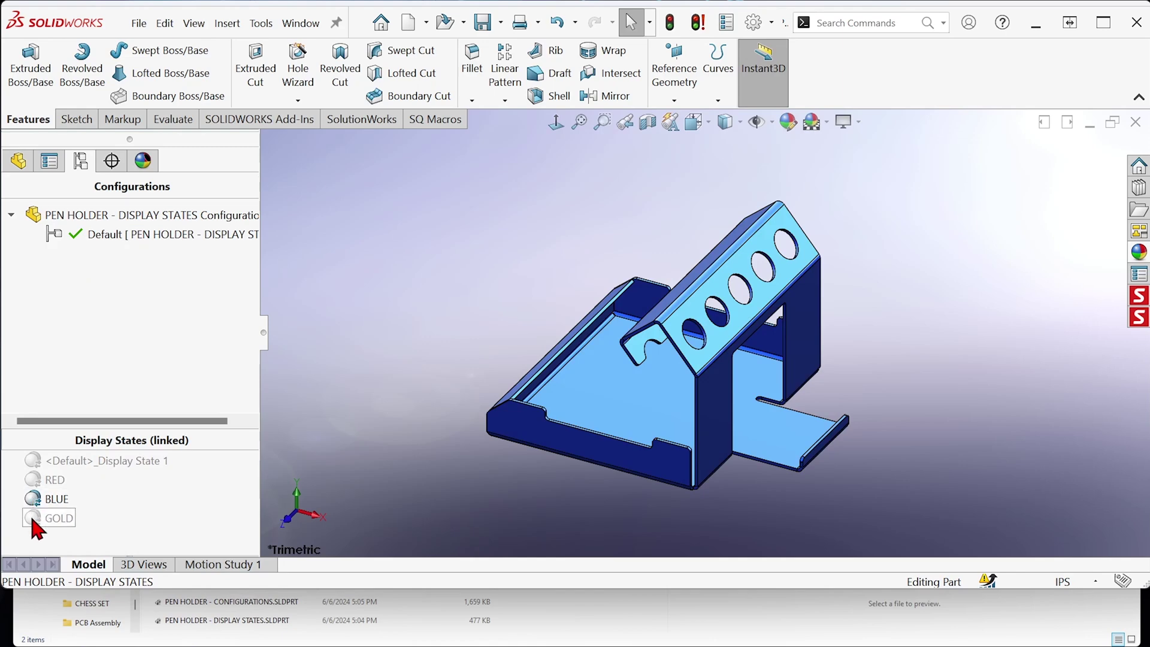
{"action": "double_click", "coordinate": [32, 519]}
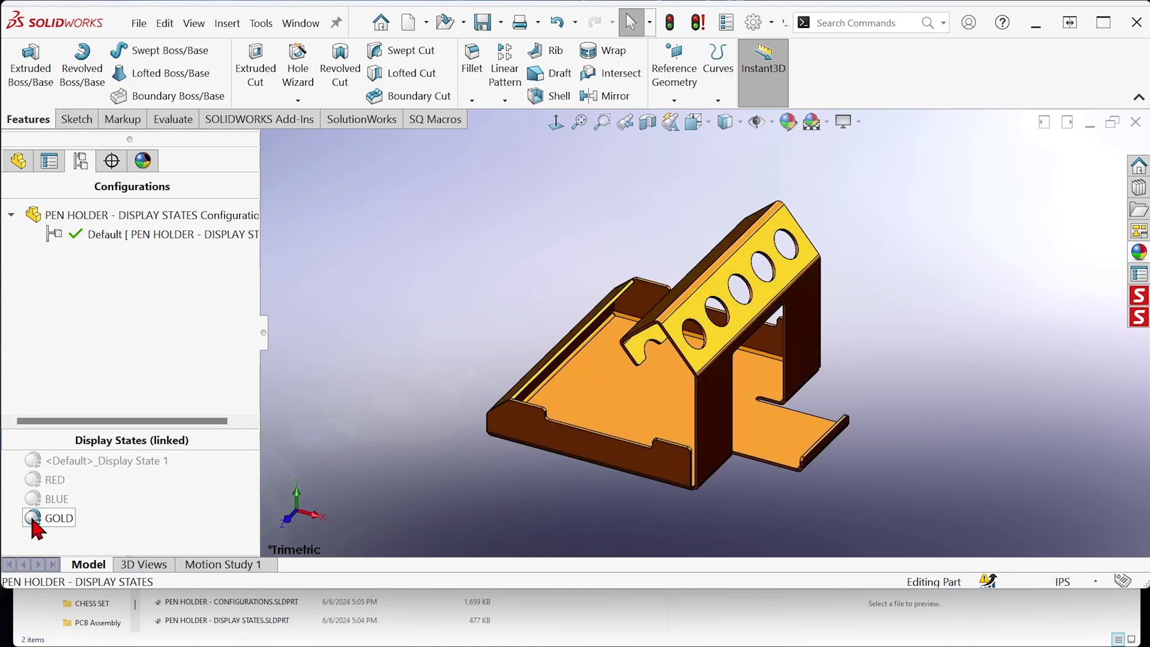